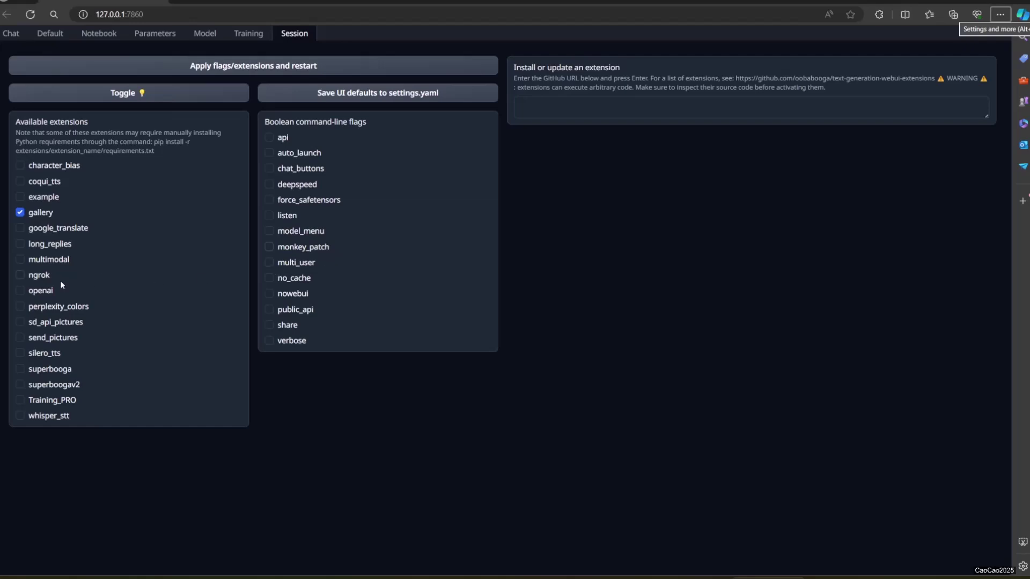
- Tick silero_tts, whisper_stt and the listen flag in Session, then apply and restart
click(20, 354)
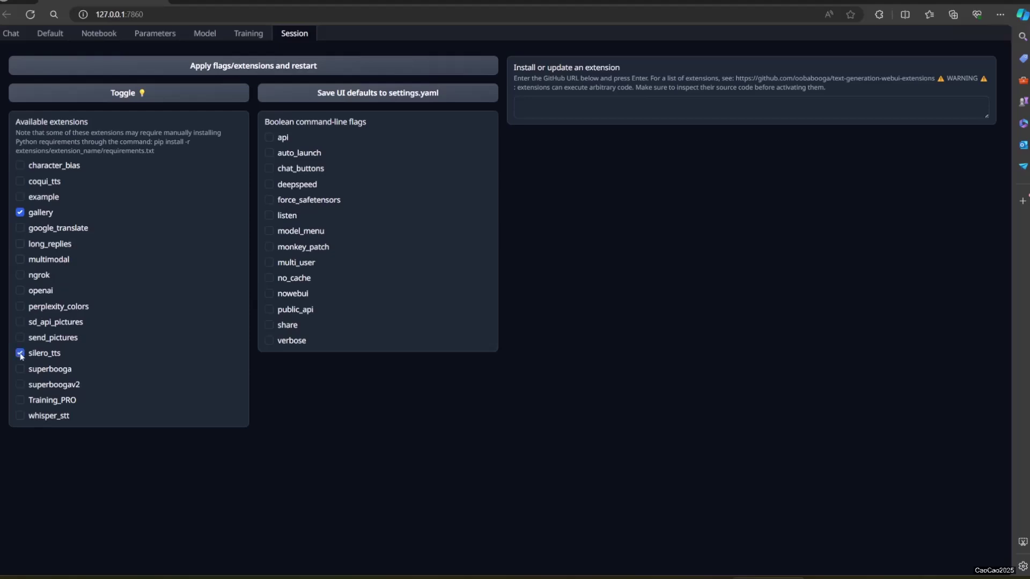
click(20, 416)
click(288, 217)
click(317, 68)
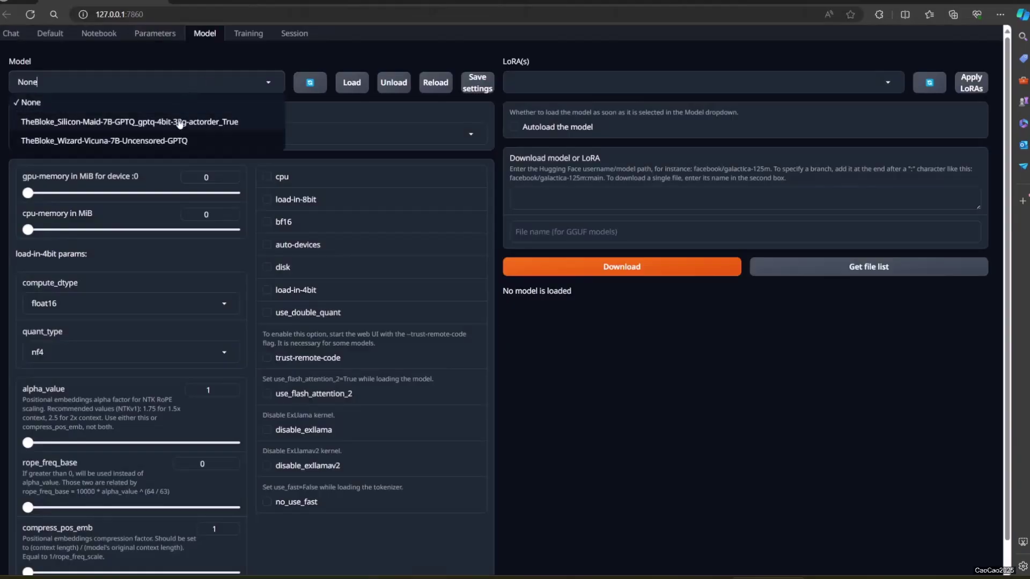
- Load the Silicon-Maid-7B GPTQ gptq-4bit-32g-actorder_True model
click(178, 121)
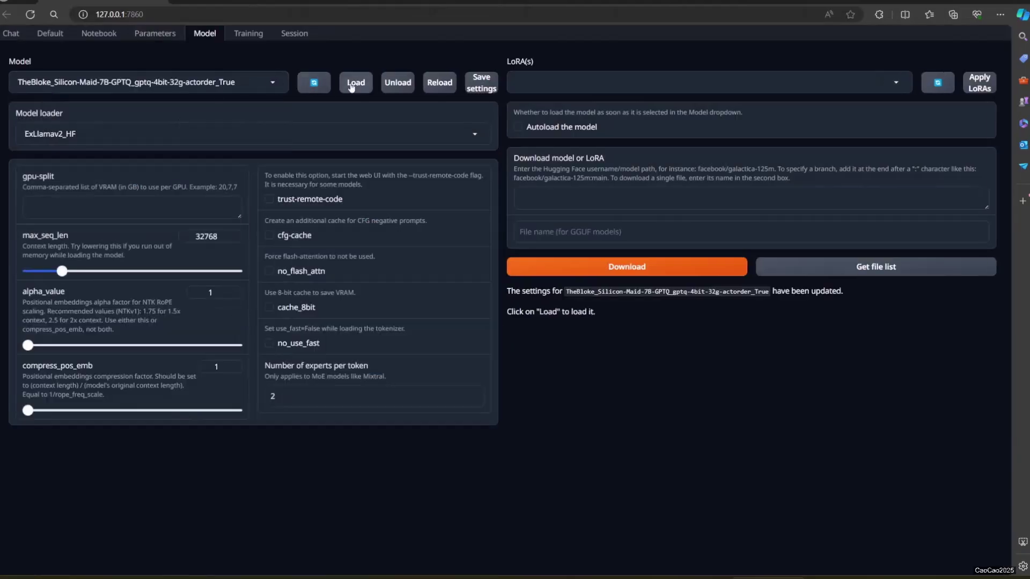
click(352, 83)
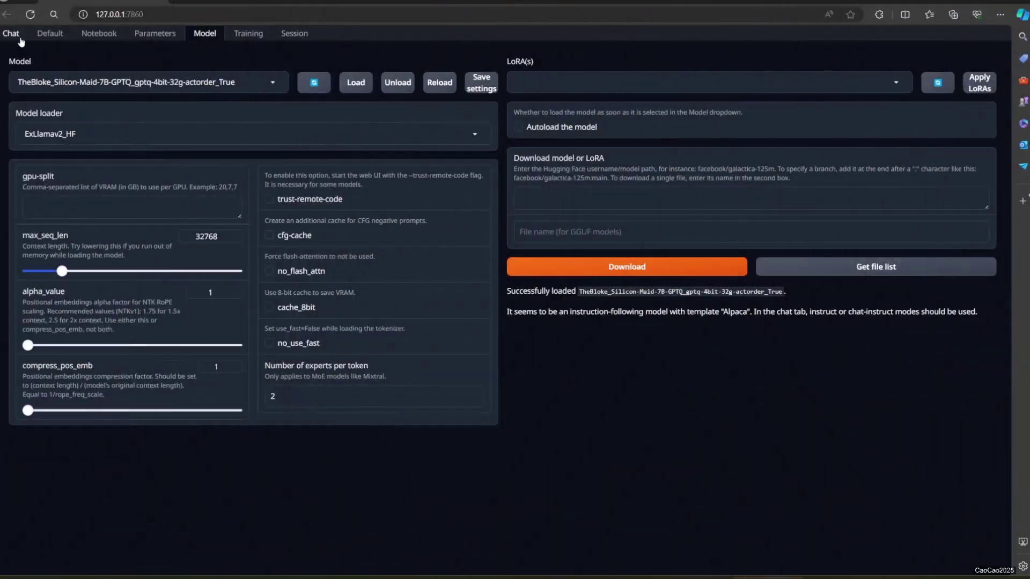
- In Chat, collapse the gallery, show message text under audio, and pause the greeting
click(11, 33)
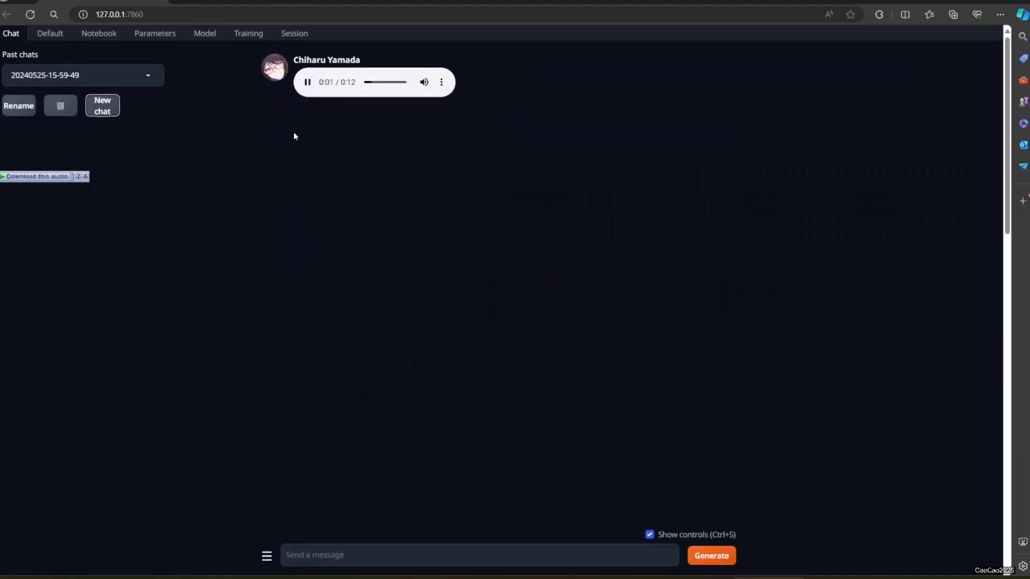
scroll(392, 264, down, 5)
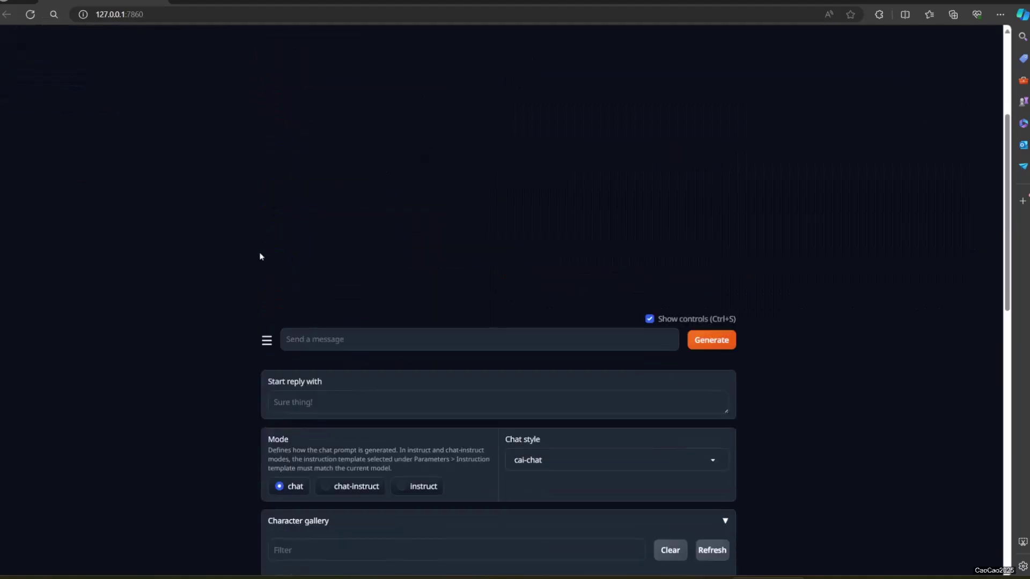
scroll(392, 273, down, 5)
click(725, 359)
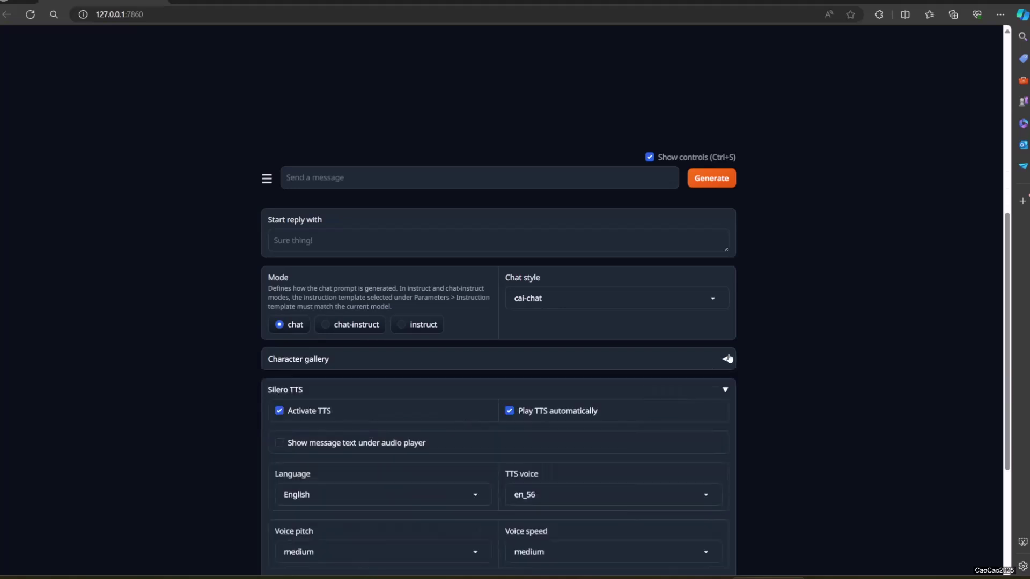
scroll(383, 333, down, 3)
click(278, 335)
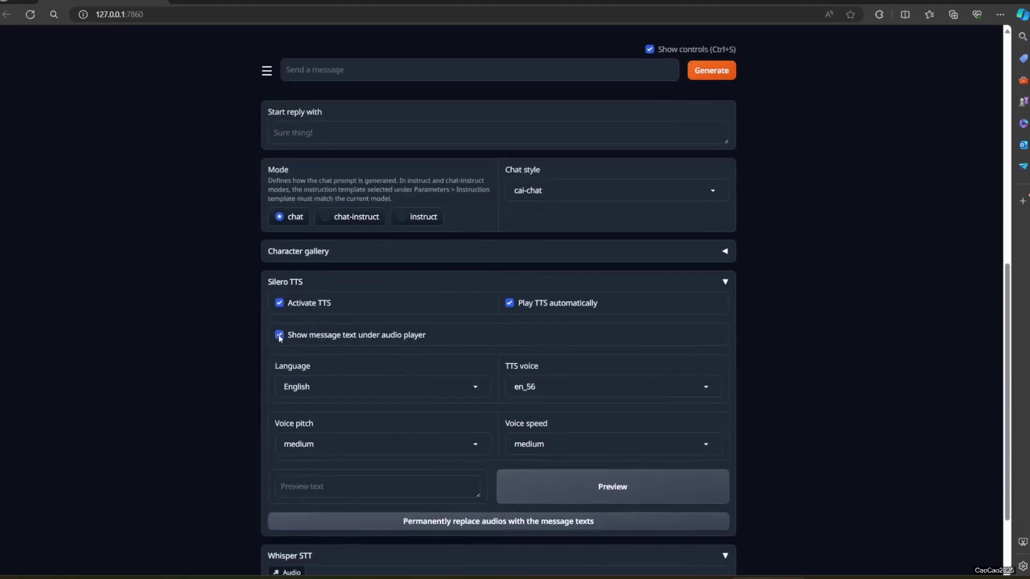
scroll(204, 367, up, 2)
scroll(204, 364, up, 6)
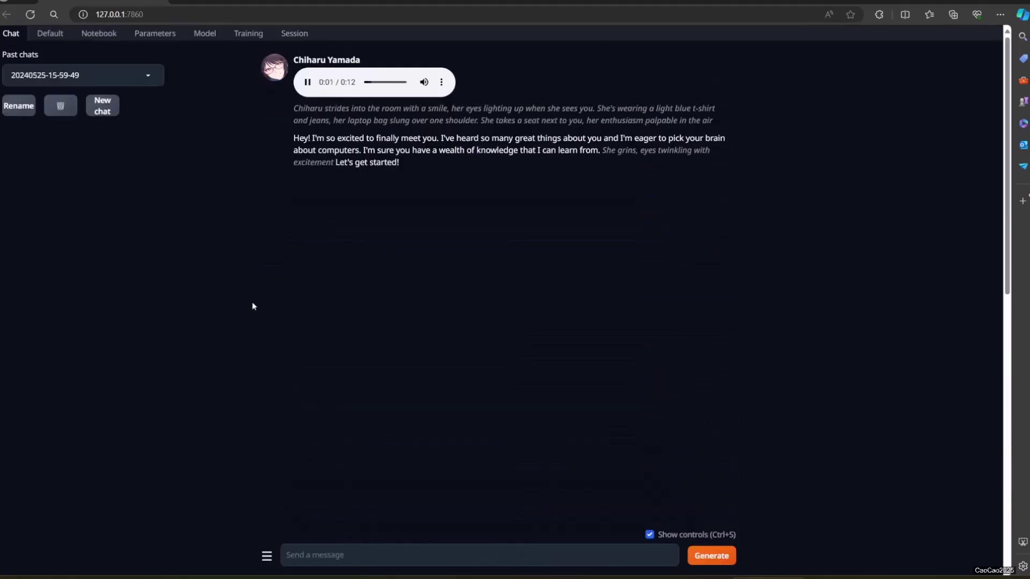
key(space)
scroll(289, 265, down, 4)
scroll(289, 265, down, 2)
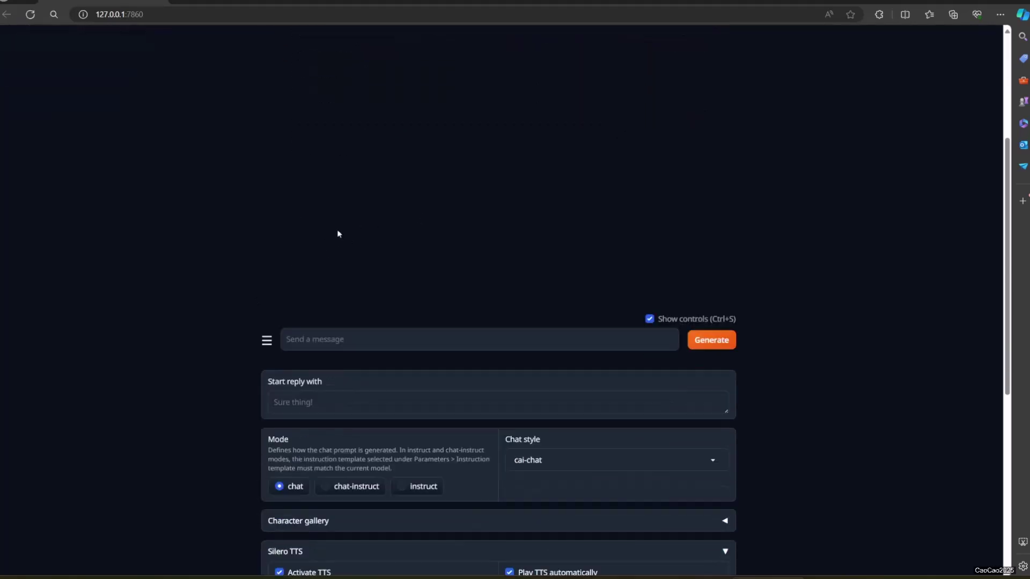
scroll(306, 279, up, 2)
scroll(306, 280, down, 2)
scroll(306, 280, down, 2)
scroll(306, 279, down, 2)
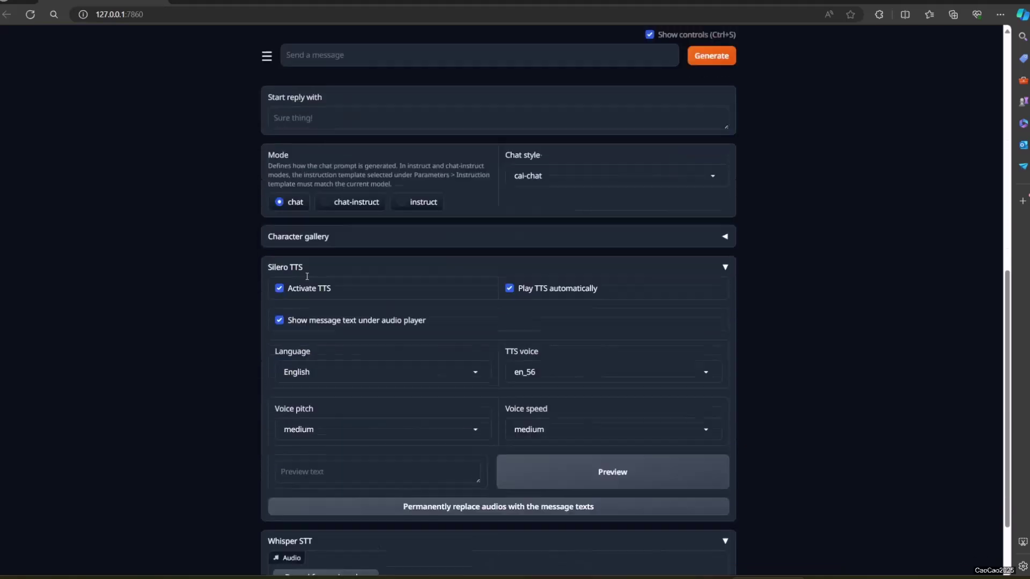
scroll(307, 279, down, 2)
scroll(306, 279, down, 1)
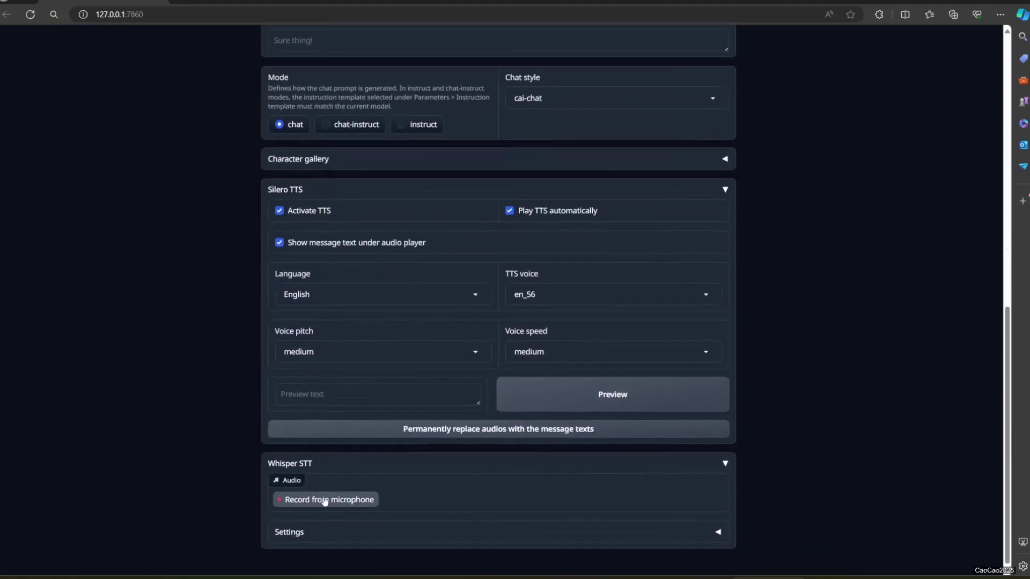
- Record two spoken questions with Whisper STT and get the character's voiced replies
click(324, 500)
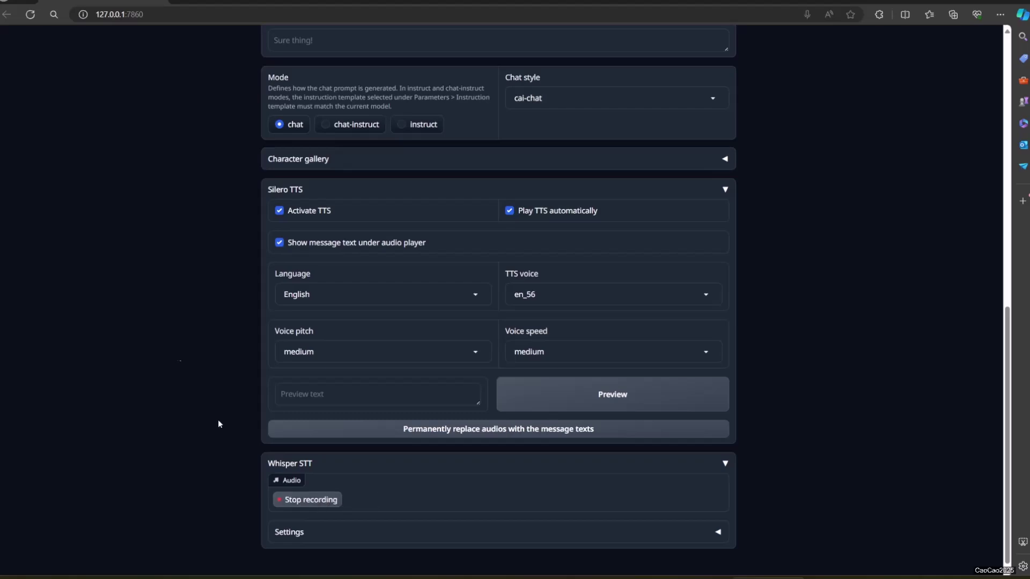
scroll(149, 308, up, 3)
scroll(149, 308, up, 3)
scroll(149, 308, up, 3)
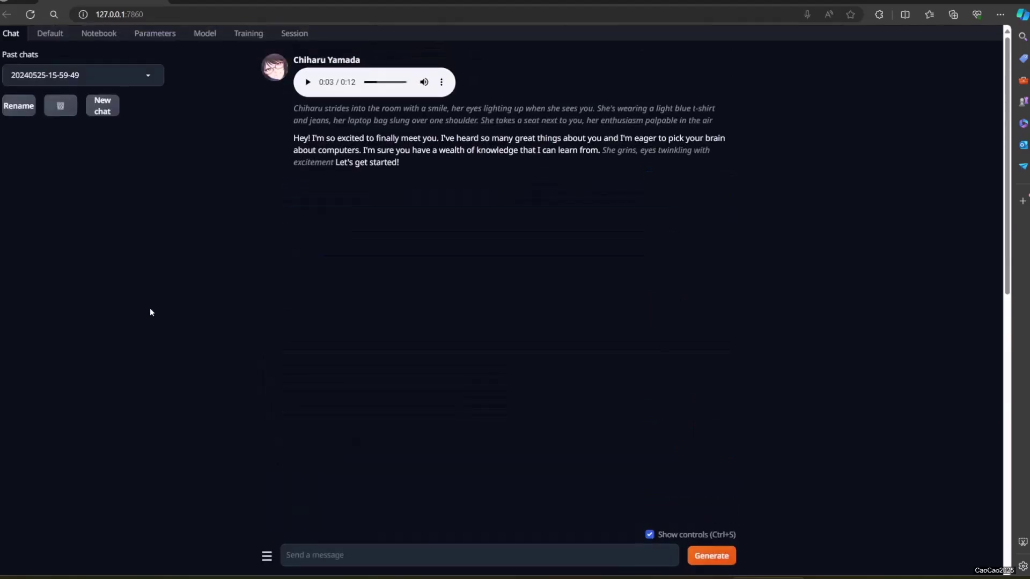
scroll(149, 309, down, 3)
scroll(150, 309, down, 5)
click(324, 500)
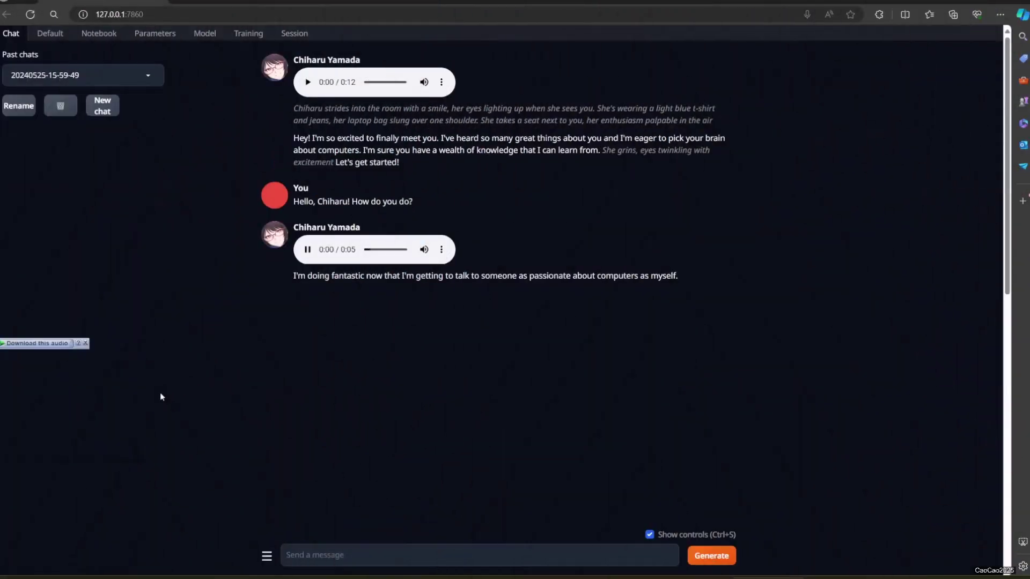
scroll(160, 391, down, 5)
scroll(161, 392, down, 3)
scroll(160, 392, down, 3)
scroll(160, 392, down, 3)
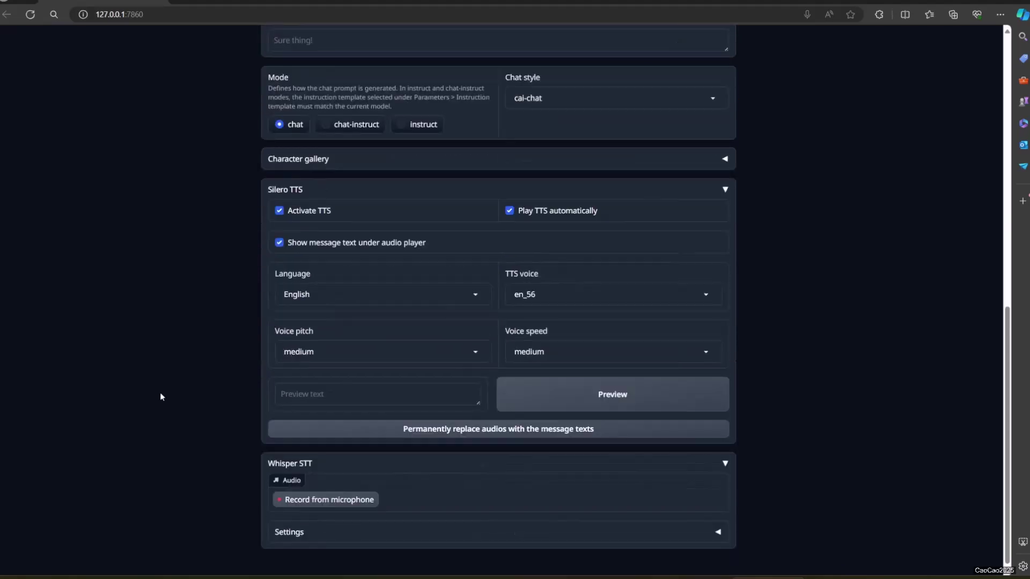
click(294, 500)
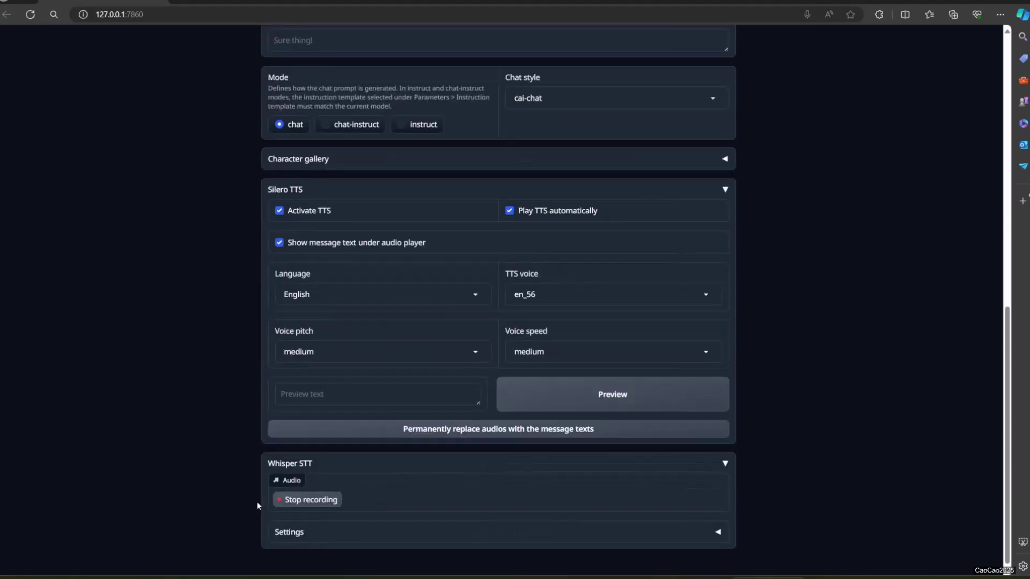
click(291, 502)
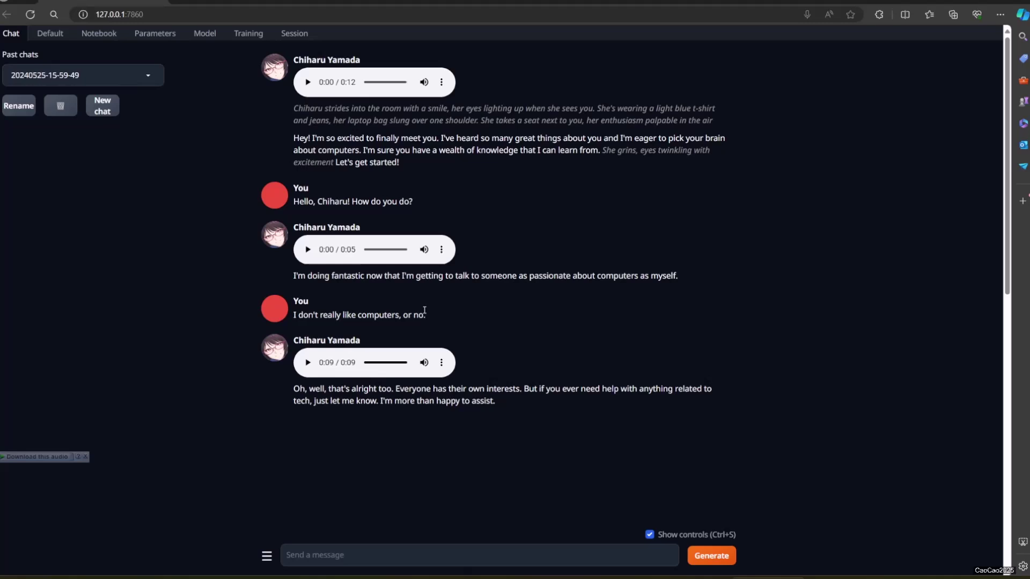
drag(424, 314, 403, 315)
click(460, 326)
scroll(354, 412, down, 3)
scroll(131, 432, down, 5)
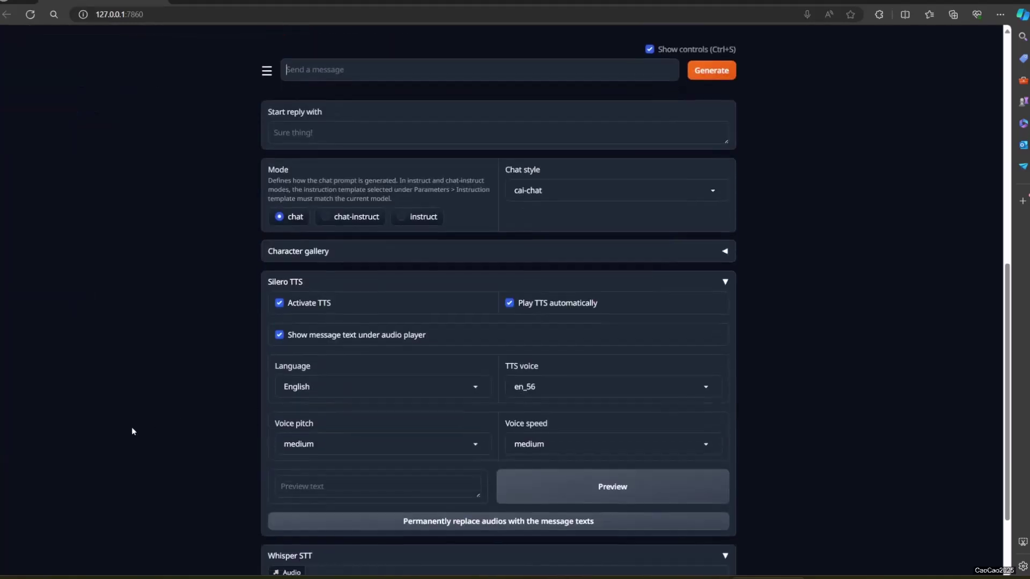
scroll(131, 431, down, 2)
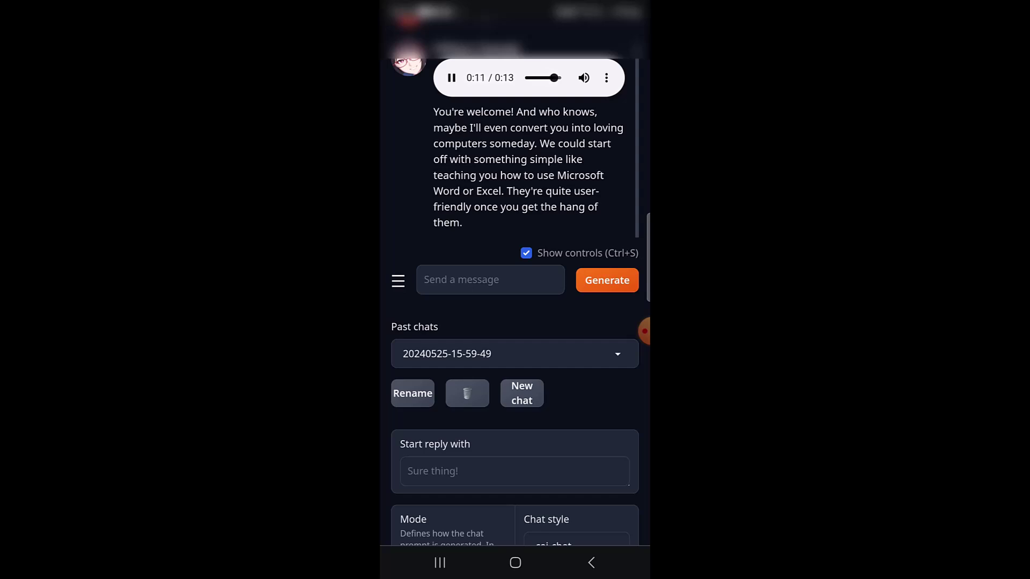
scroll(516, 362, down, 4)
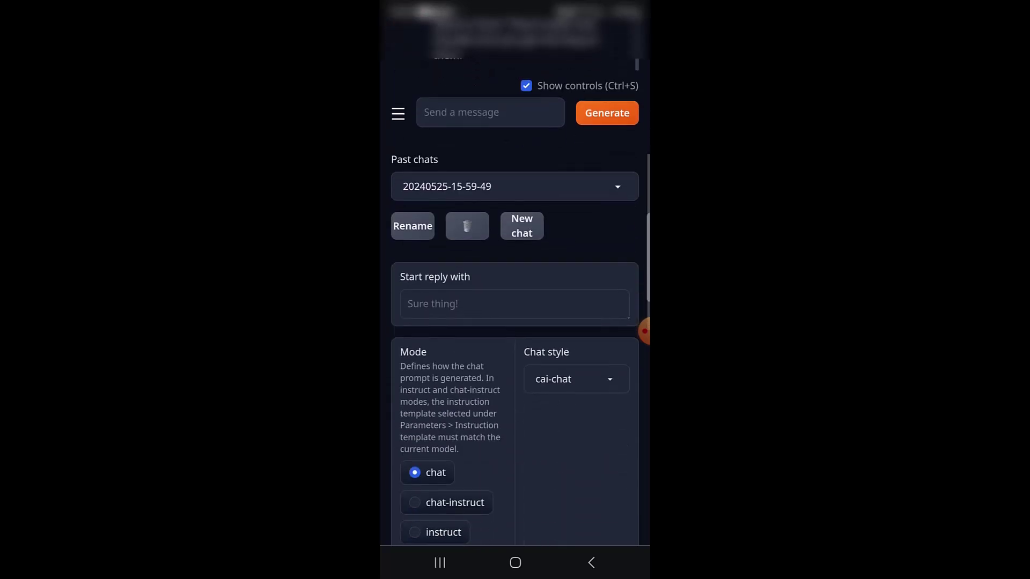
scroll(515, 322, down, 5)
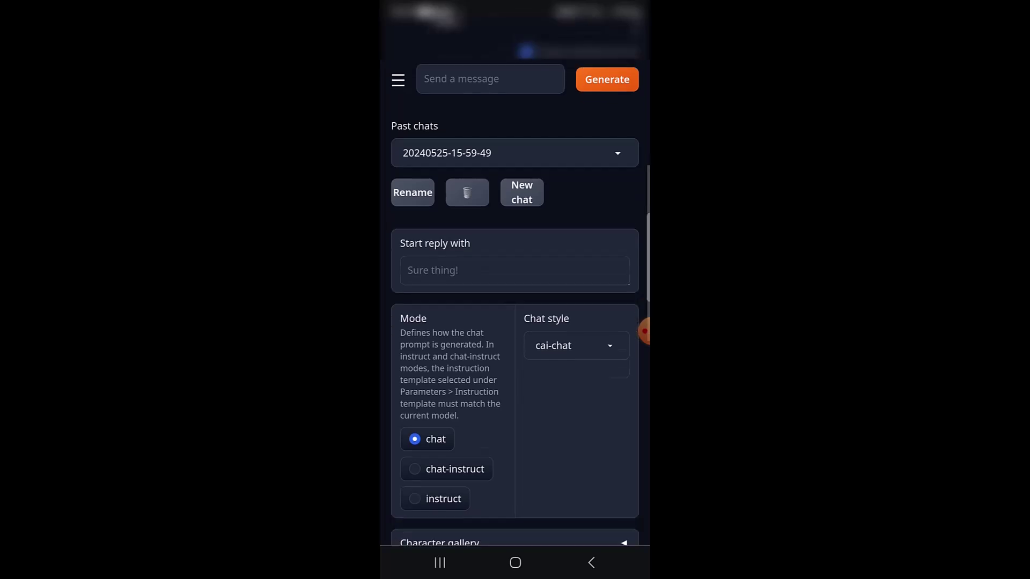
scroll(515, 322, down, 8)
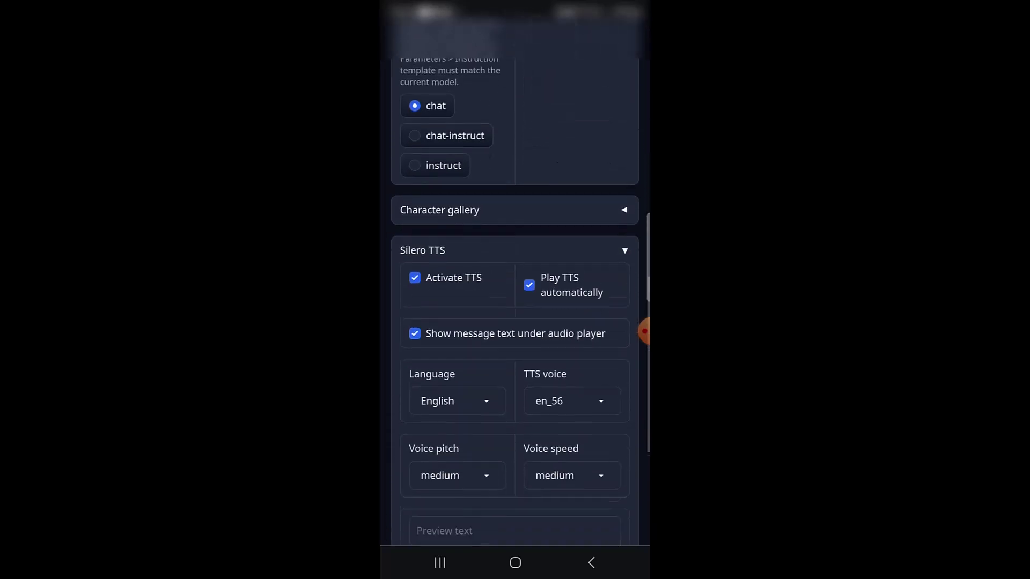
scroll(515, 321, down, 1)
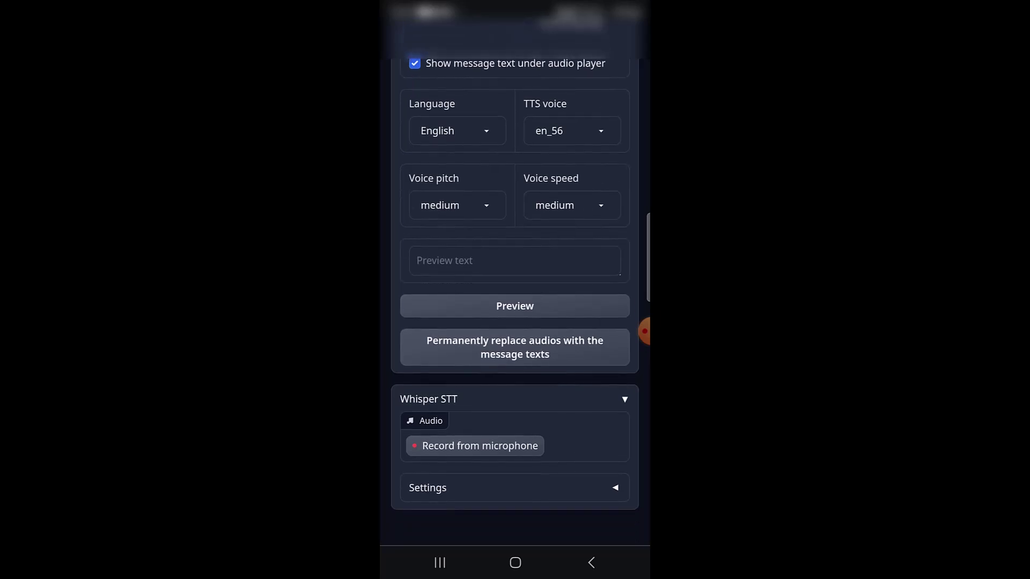
click(475, 446)
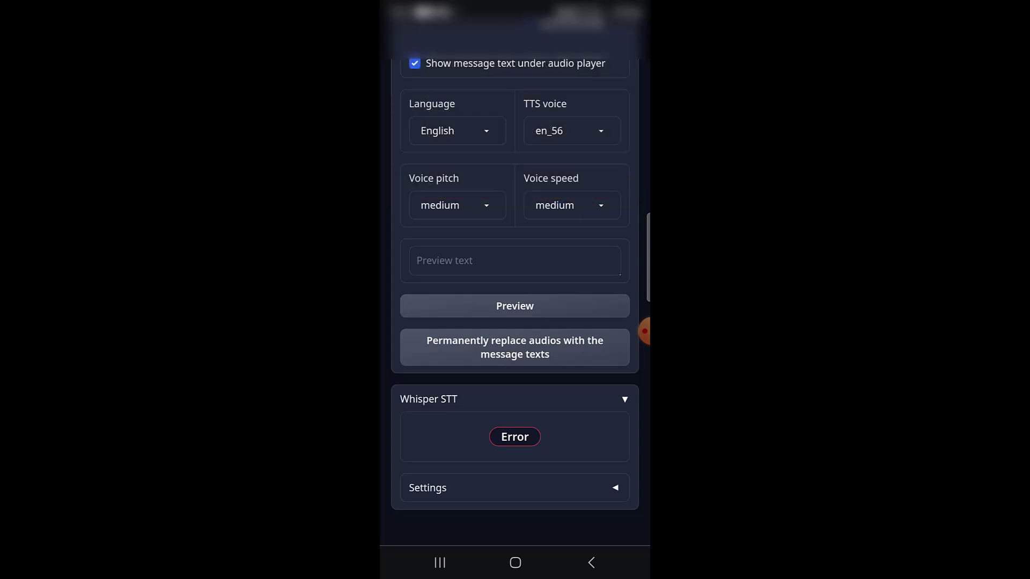
scroll(515, 290, up, 15)
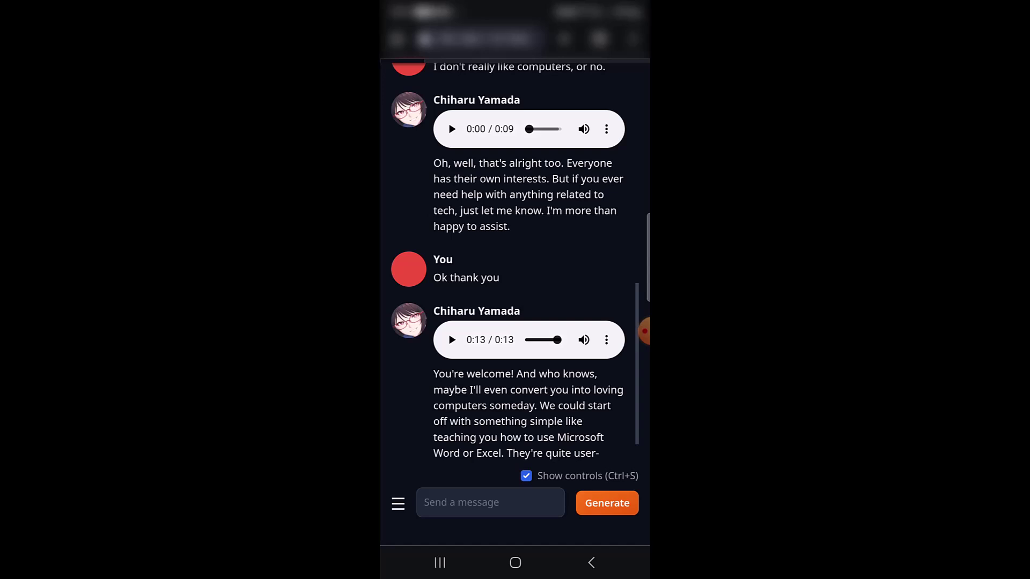
scroll(514, 290, down, 1)
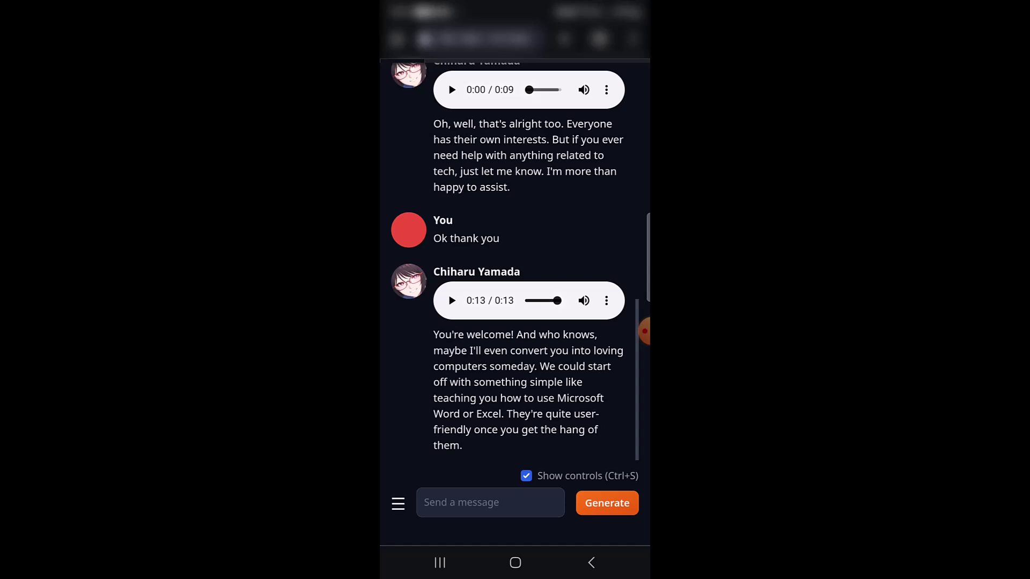
- Search chrome://flags for 'insecure' to locate the Insecure origins treated as secure flag
click(644, 333)
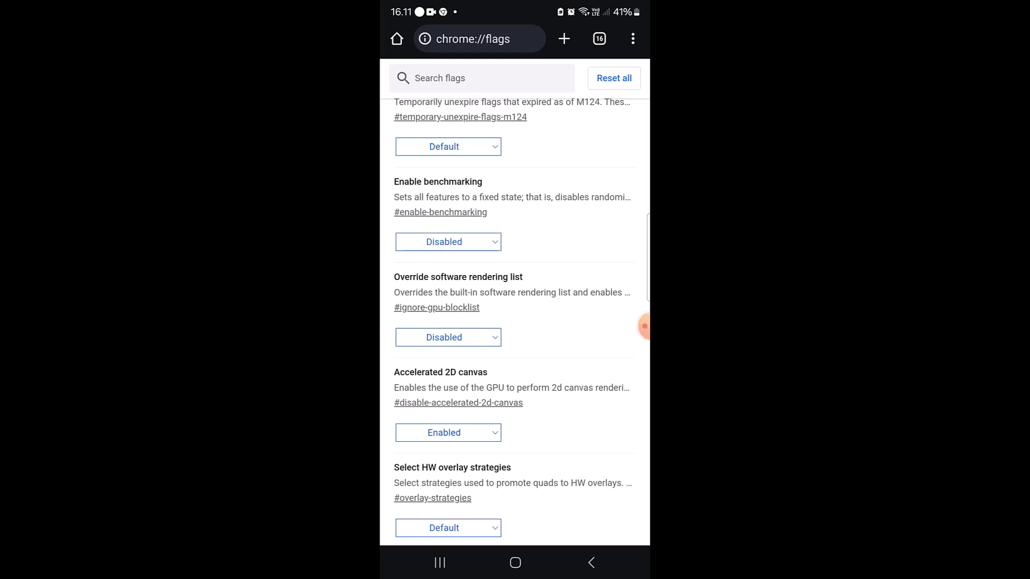
scroll(515, 322, up, 5)
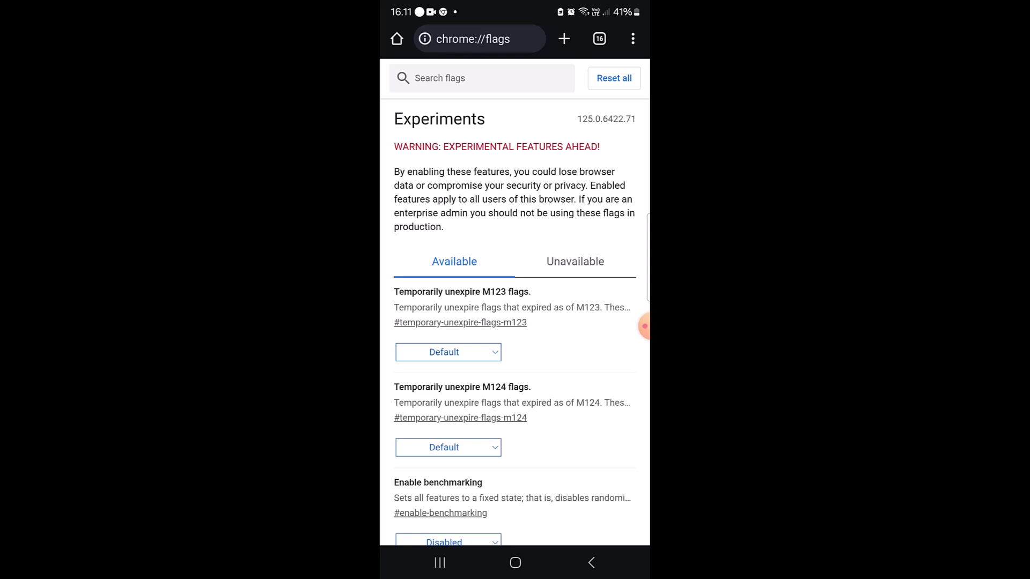
click(633, 40)
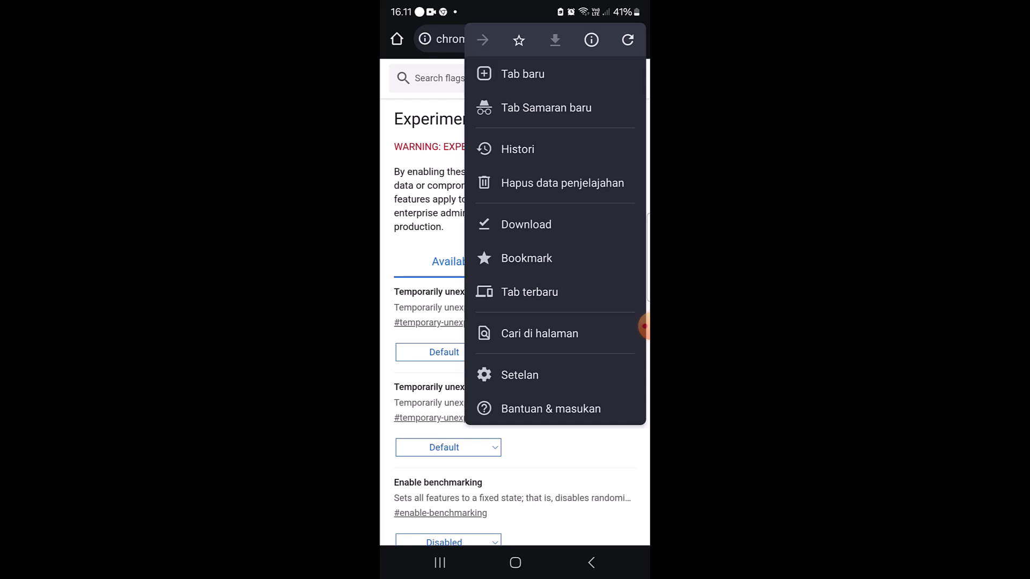
click(539, 333)
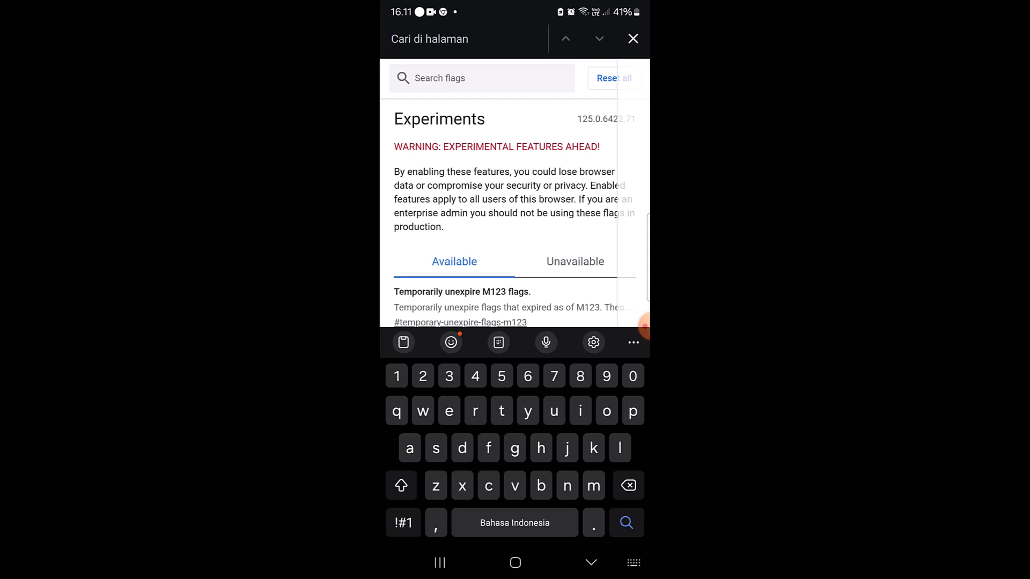
text(inse)
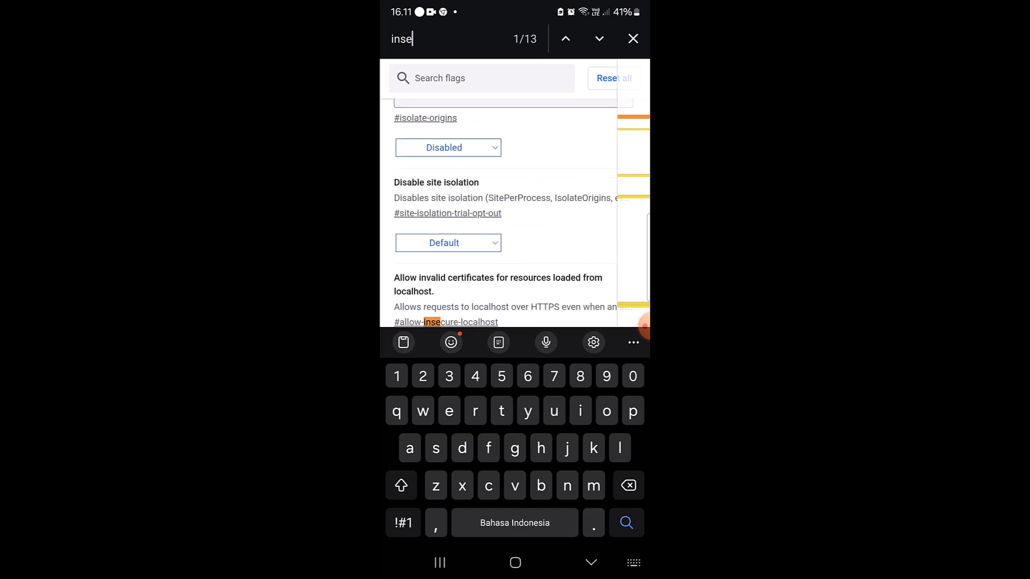
text(cure)
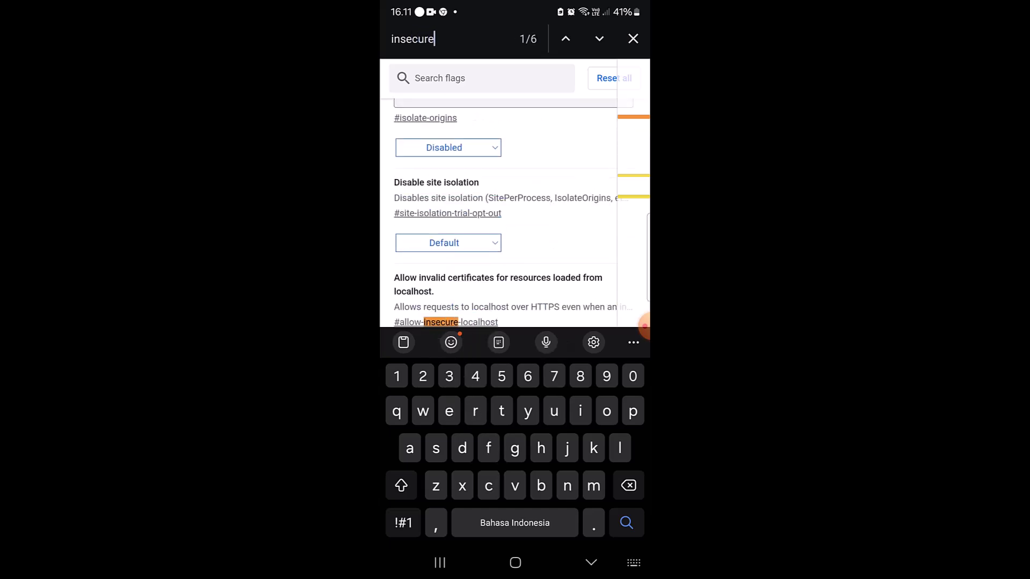
text(d)
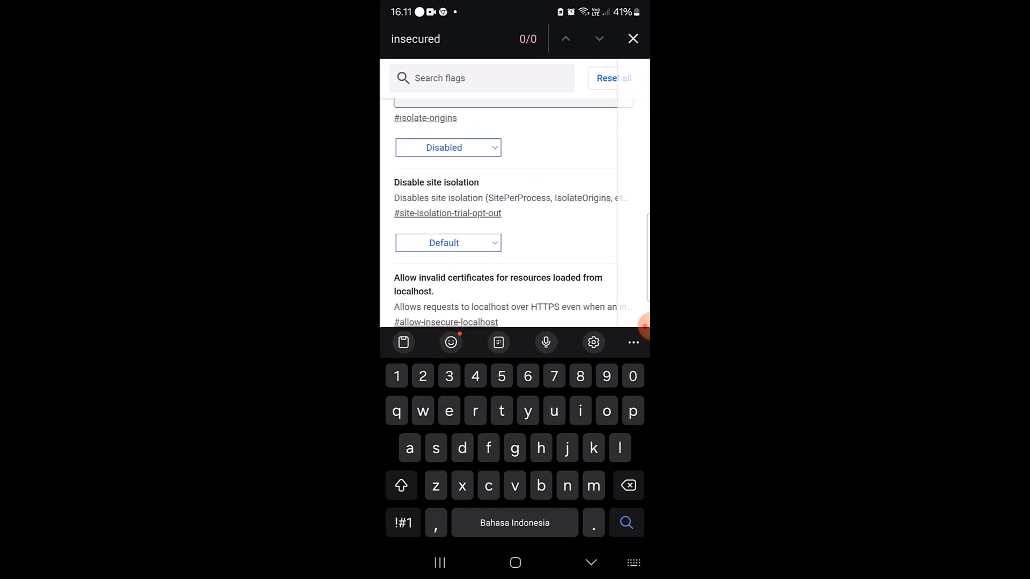
key(BackSpace)
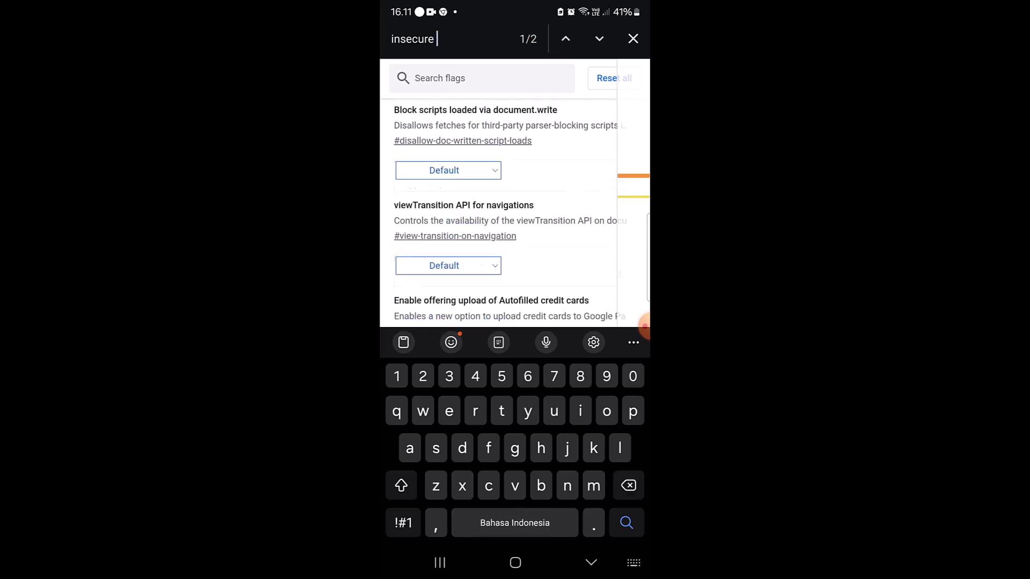
text(or)
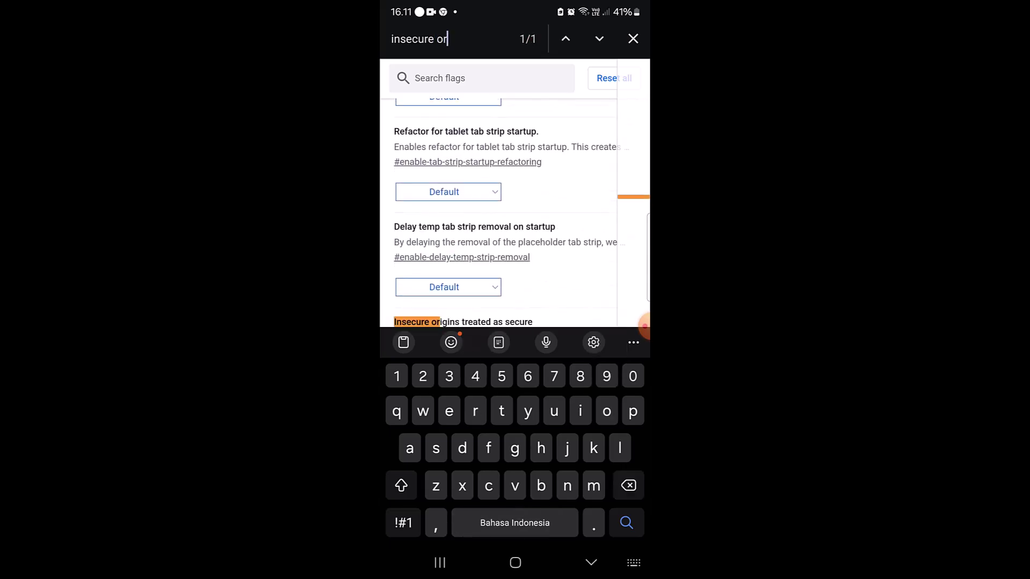
scroll(506, 225, down, 3)
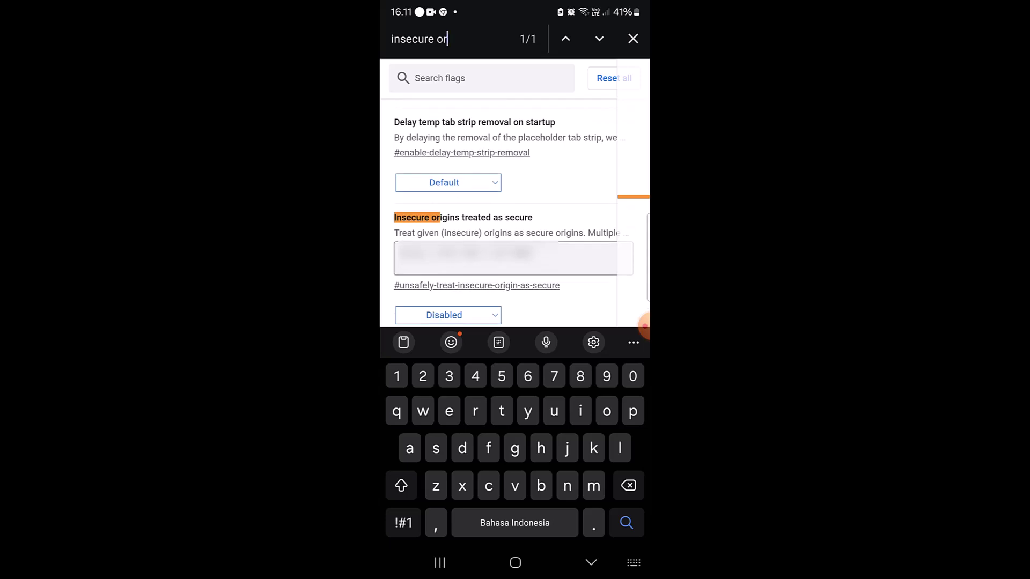
- Enter the local :7860 webui origin, set the flag to Enabled, and relaunch Chrome
click(591, 563)
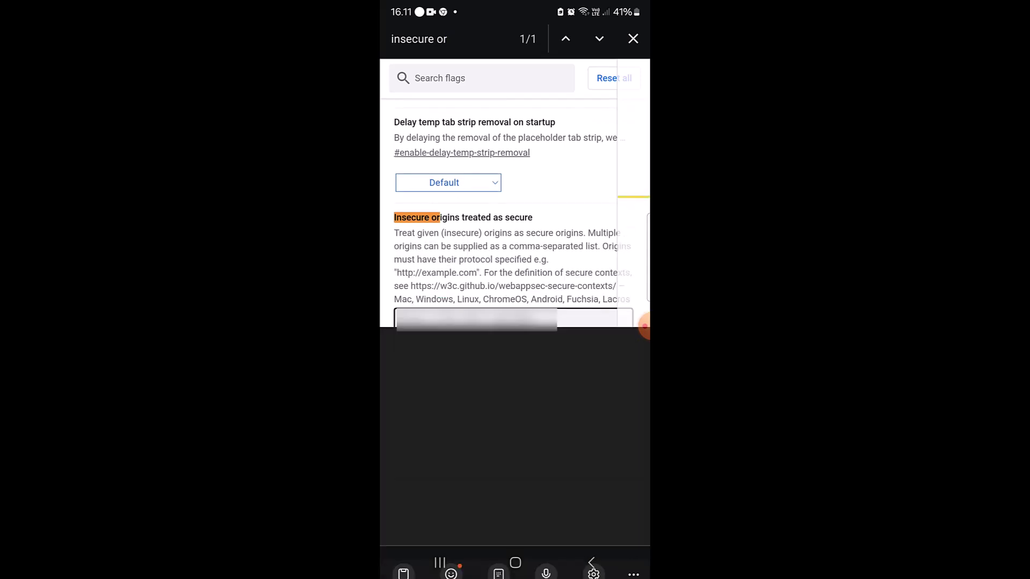
click(514, 318)
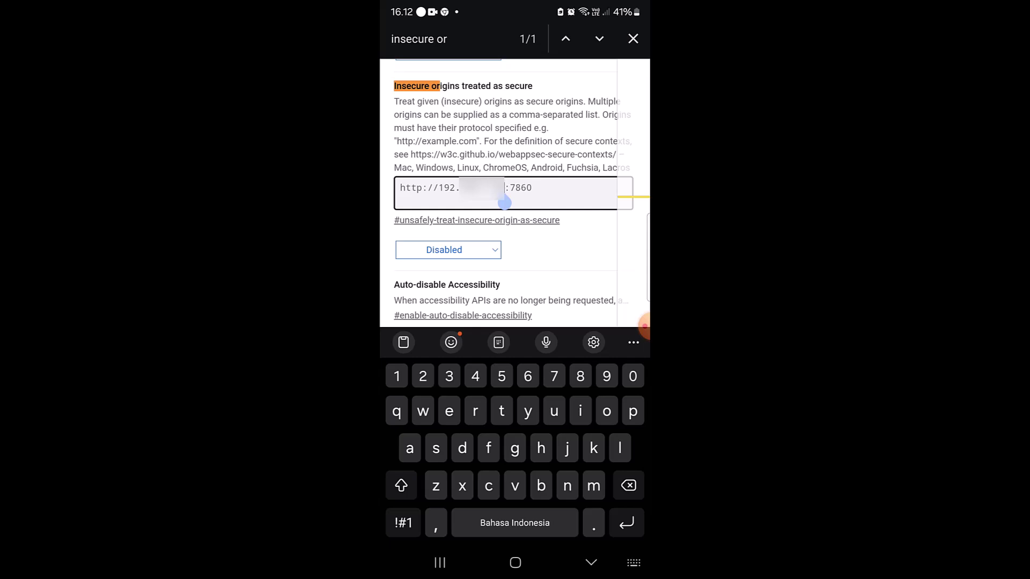
click(629, 485)
click(448, 250)
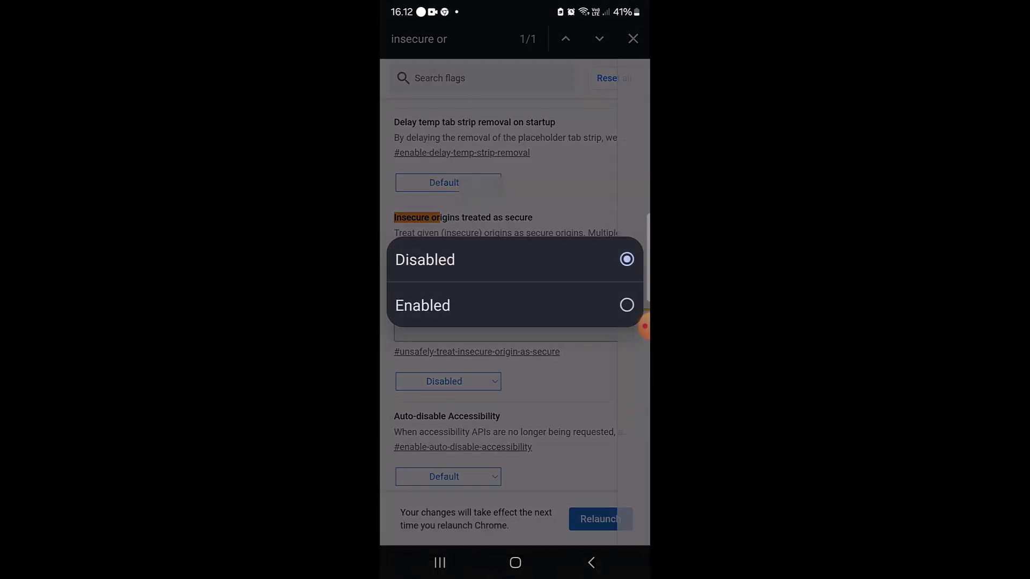
click(515, 305)
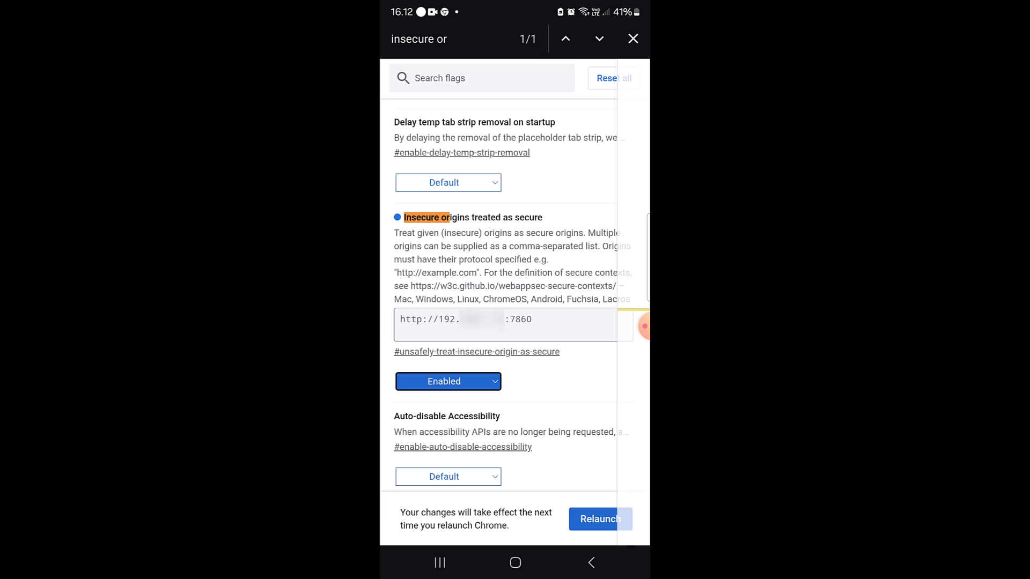
click(600, 519)
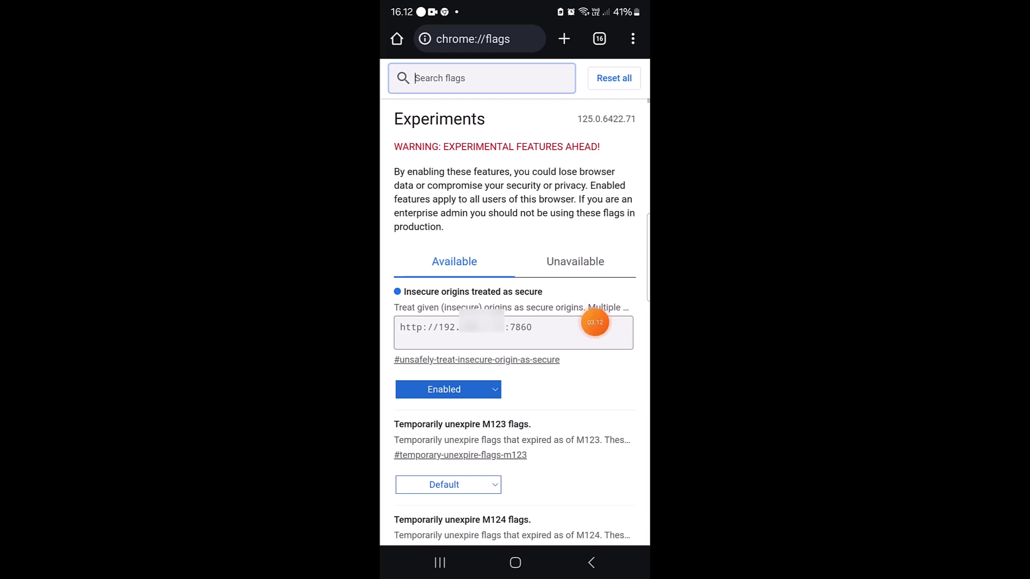
- Start a Whisper STT recording, repeatedly allowing microphone access and retrying, then cancel
click(642, 327)
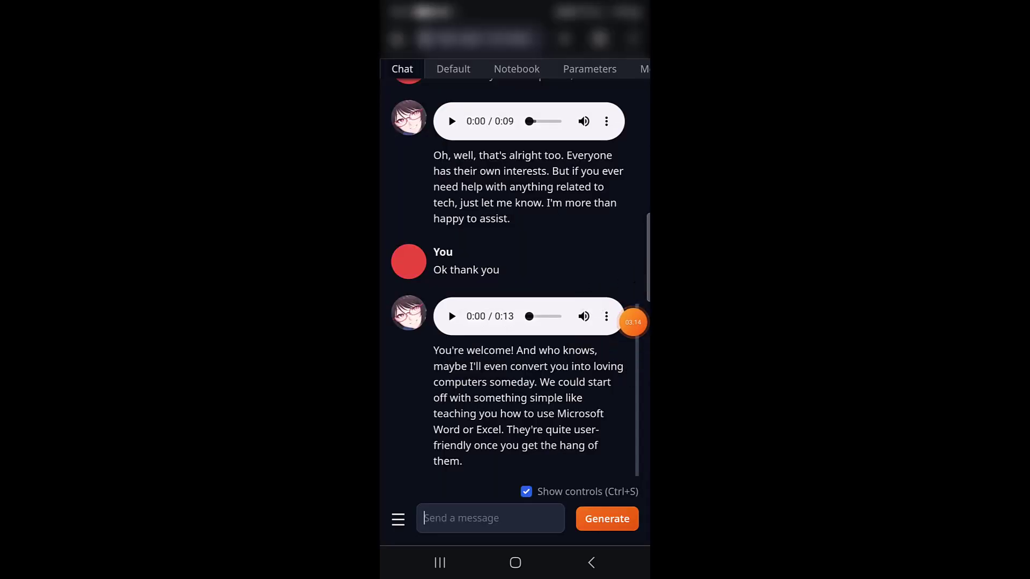
scroll(515, 290, down, 10)
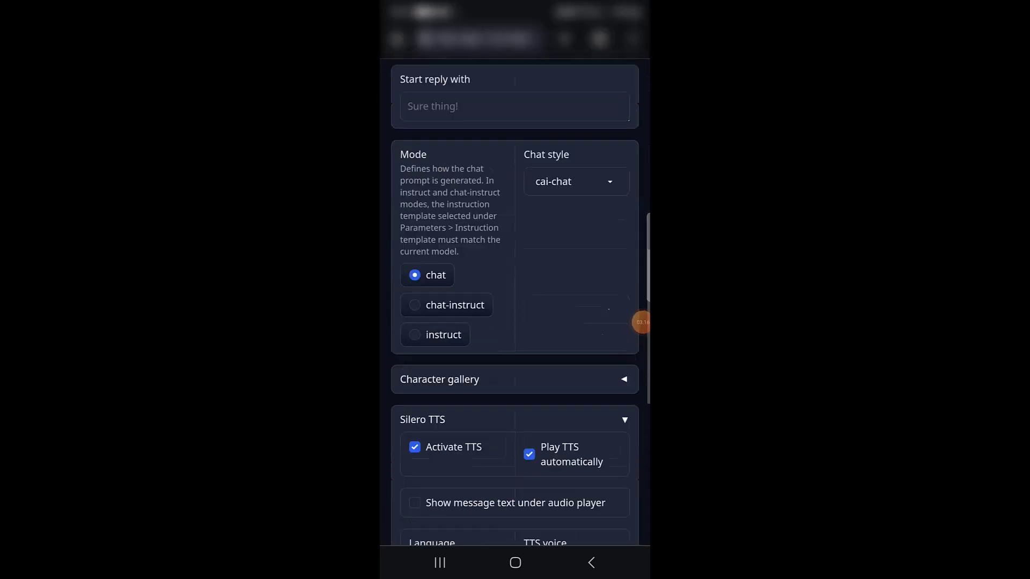
scroll(516, 291, down, 5)
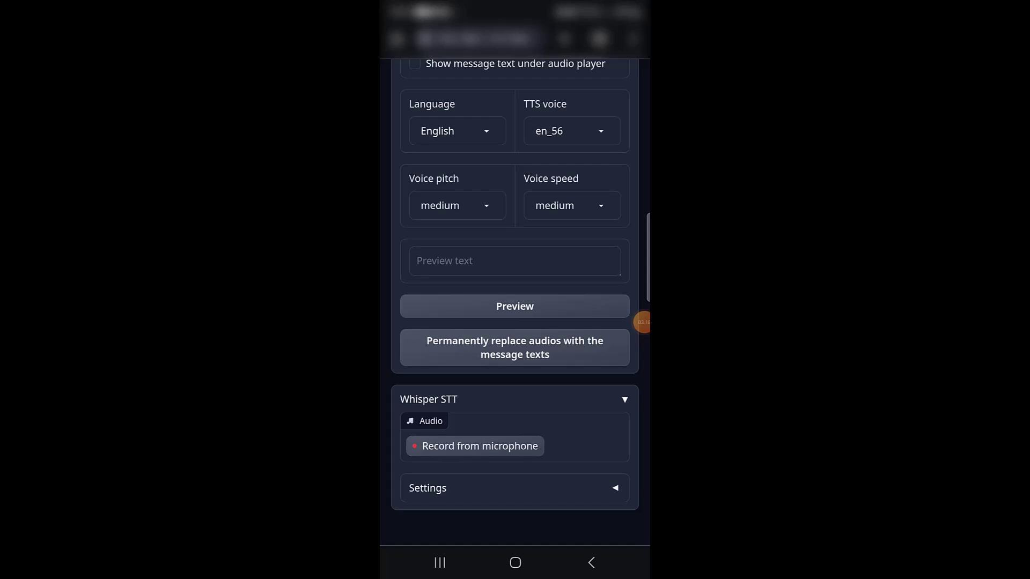
click(475, 446)
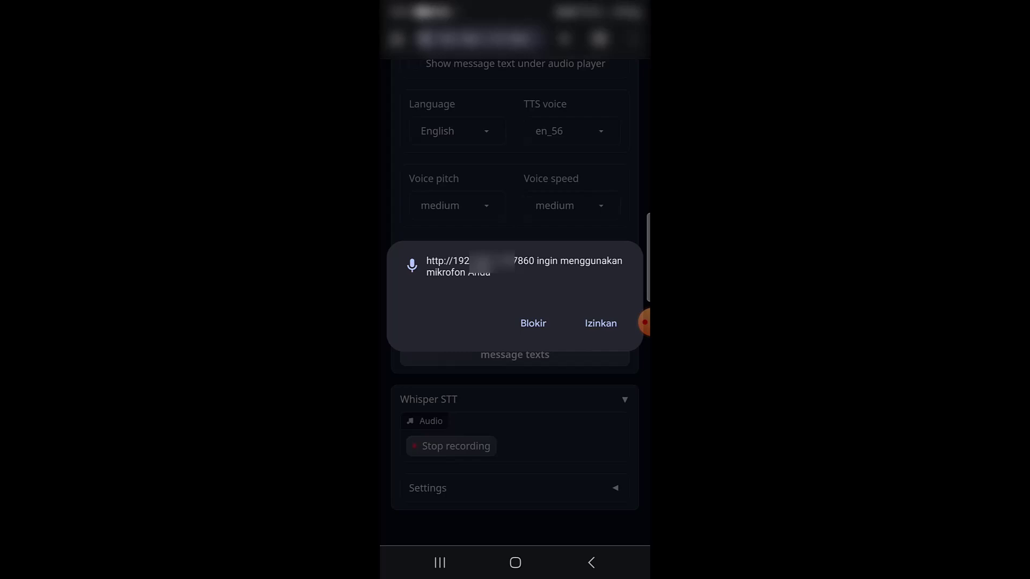
click(600, 323)
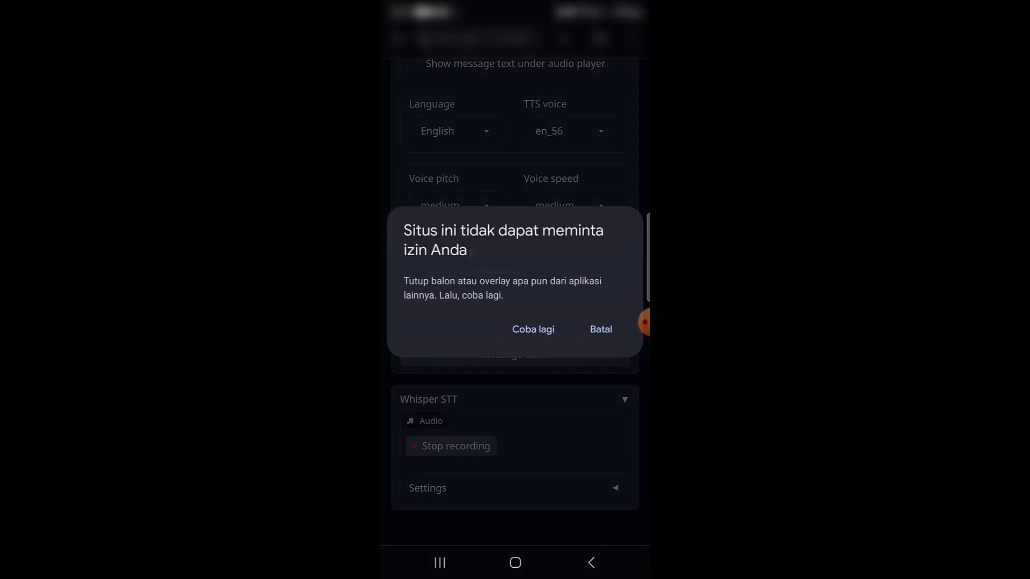
click(533, 329)
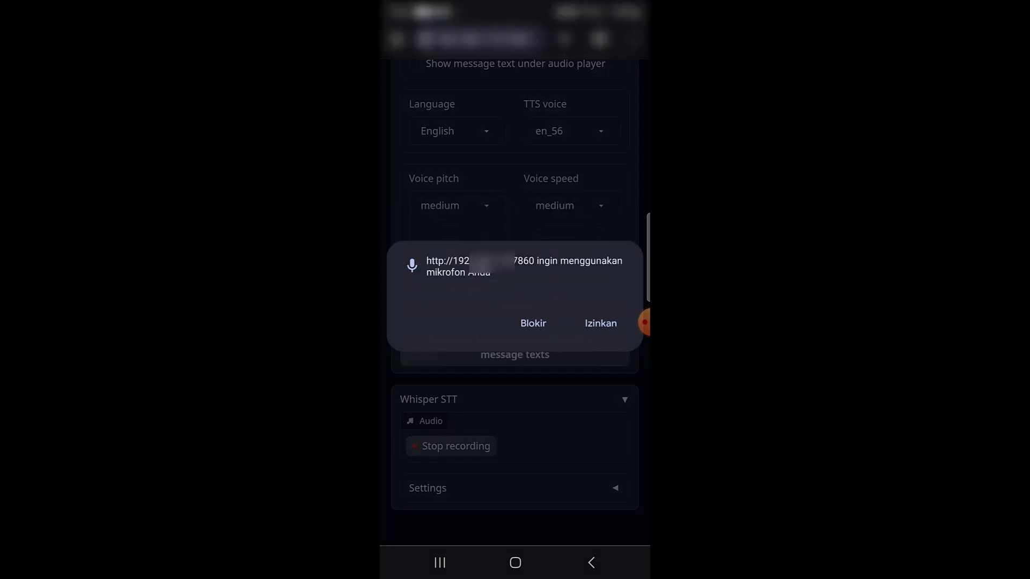
click(600, 322)
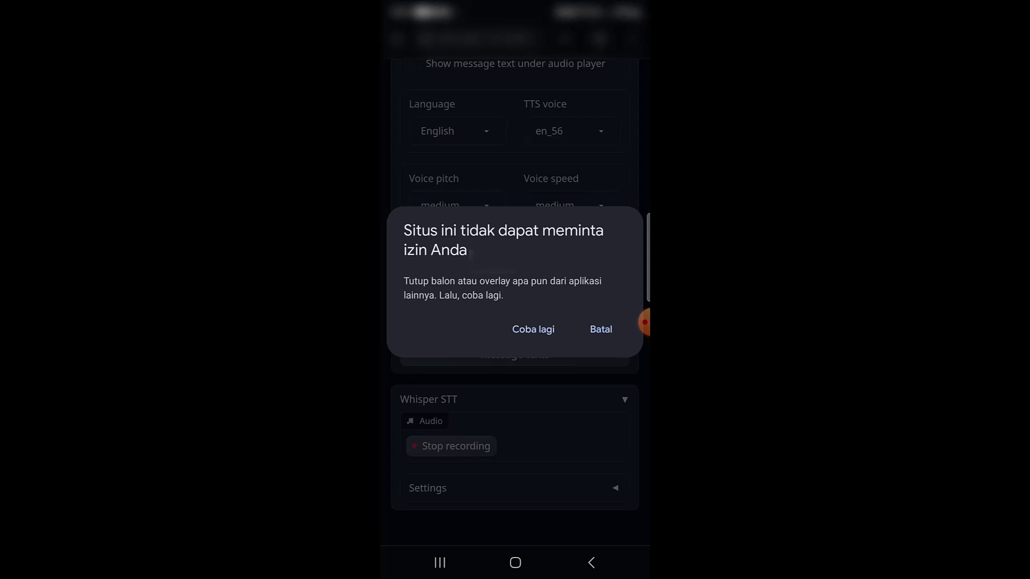
click(534, 329)
click(600, 323)
click(601, 330)
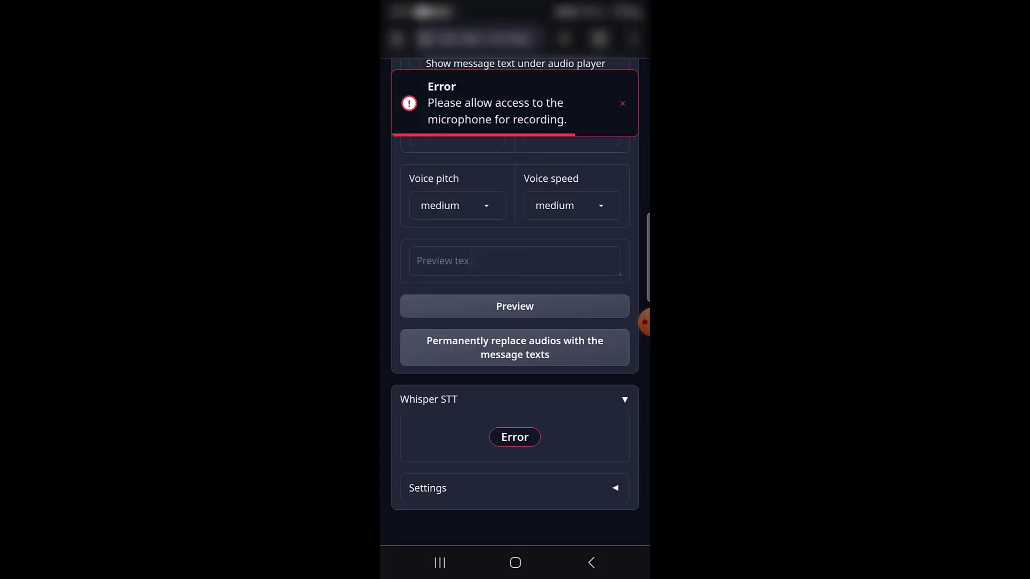
- Tap the page again, leaving a voice recording under way in the chat
click(642, 321)
click(633, 322)
click(593, 299)
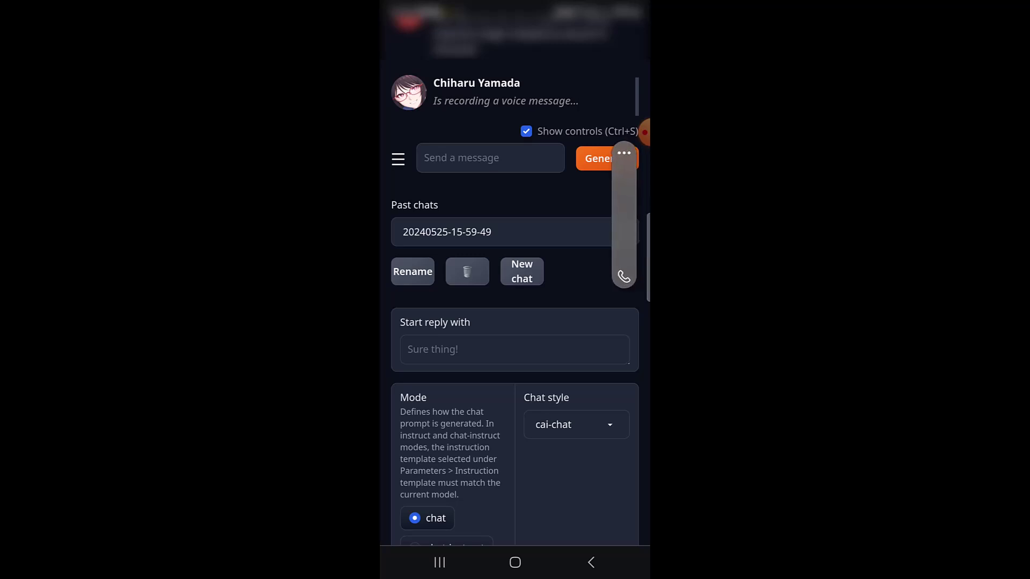
scroll(515, 322, down, 2)
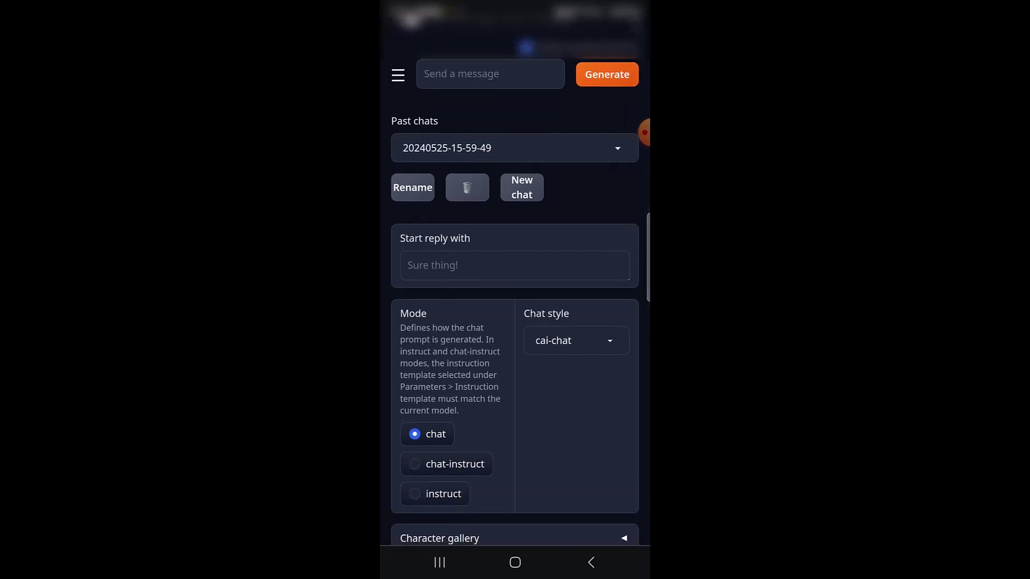
scroll(515, 322, down, 10)
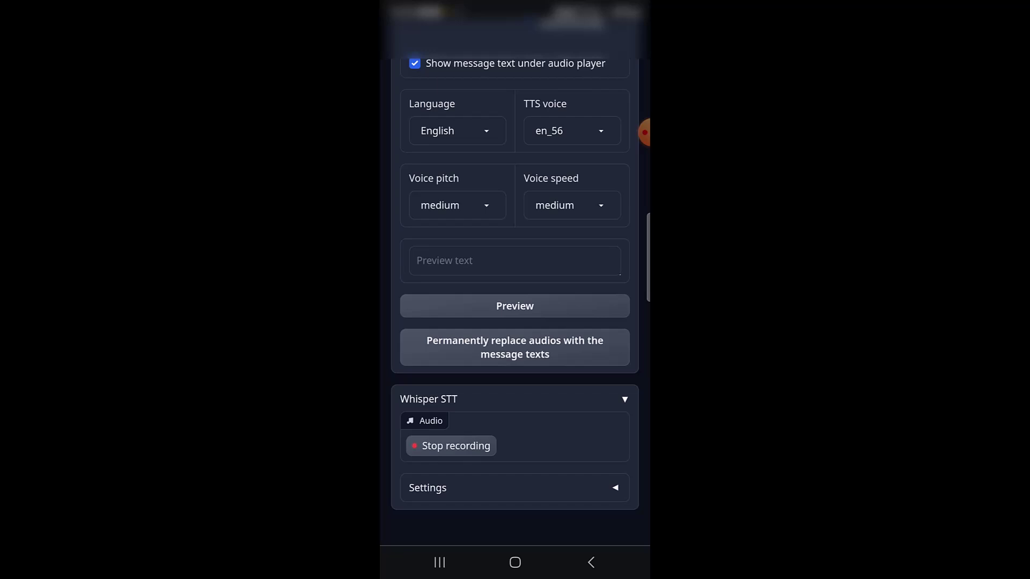
- Stop the current recording, then record and send a question about Chrome insecure-origin risks
click(451, 445)
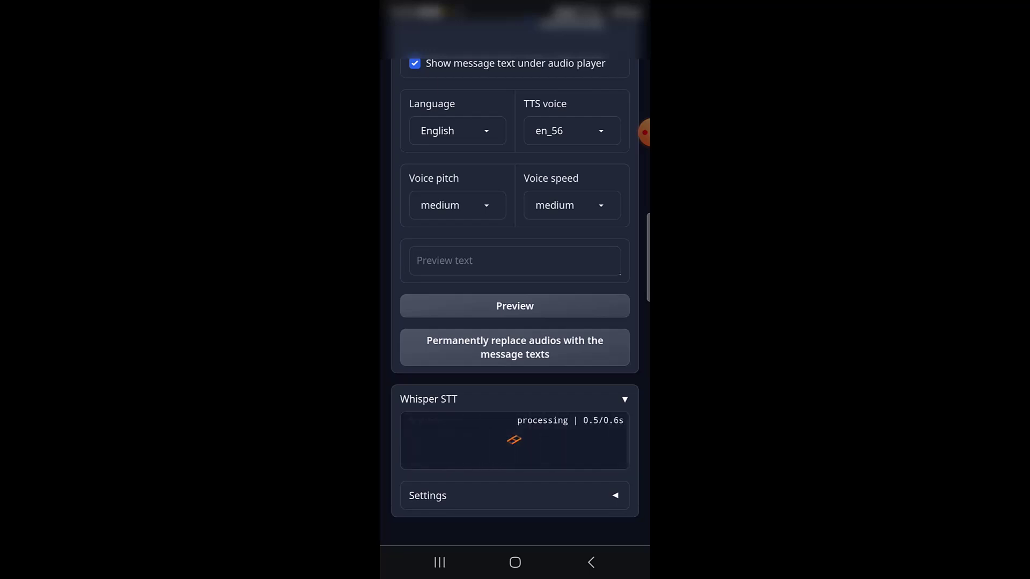
scroll(515, 323, up, 8)
scroll(516, 321, up, 6)
scroll(515, 322, up, 3)
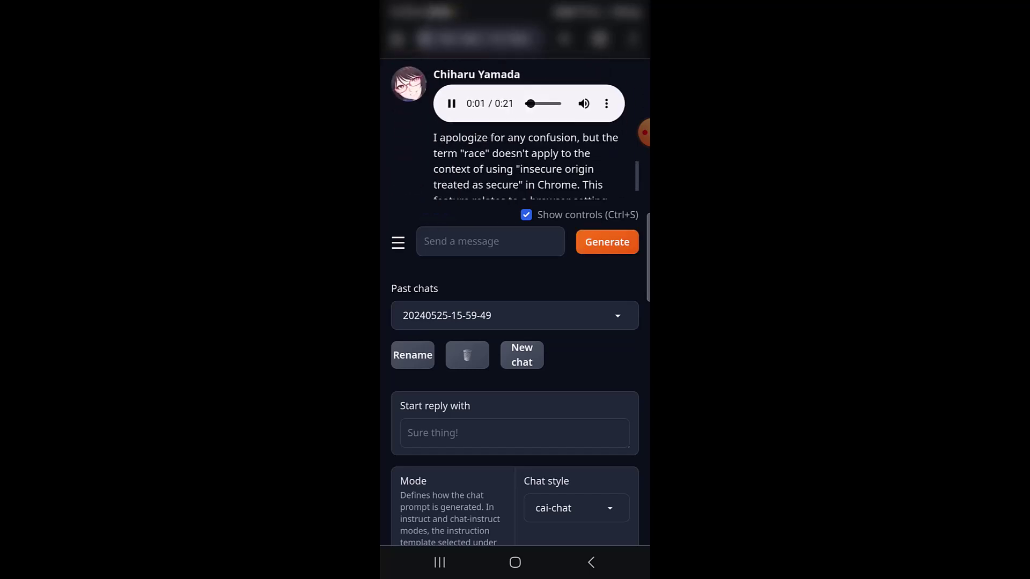
scroll(515, 322, down, 10)
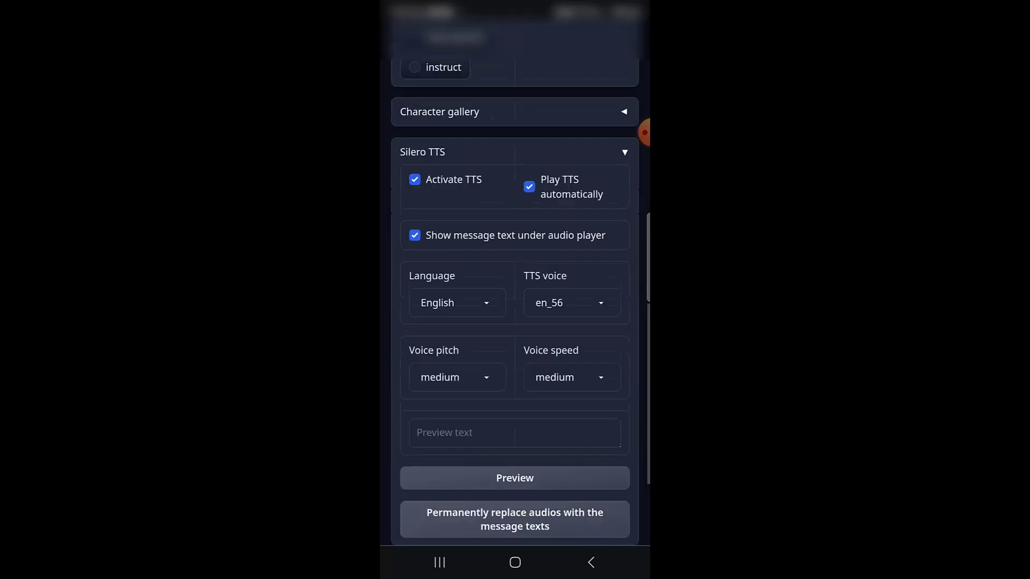
scroll(515, 322, down, 3)
click(475, 463)
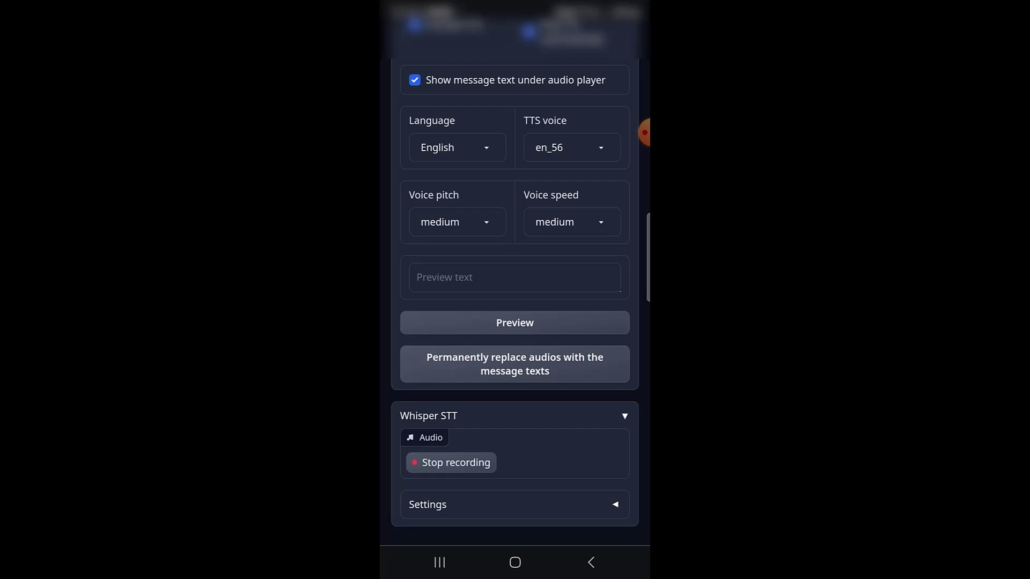
click(451, 462)
scroll(515, 322, up, 8)
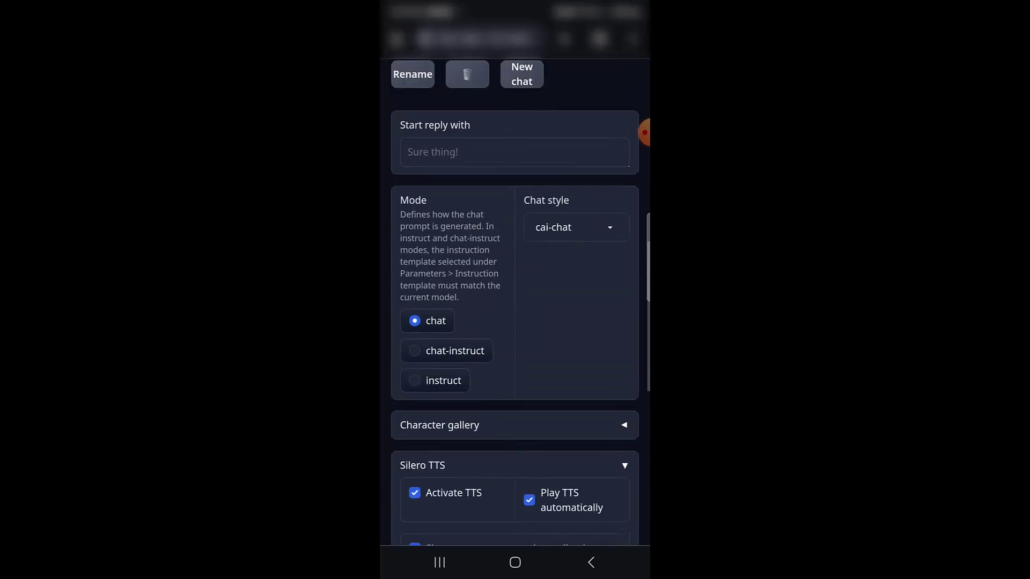
scroll(515, 322, up, 6)
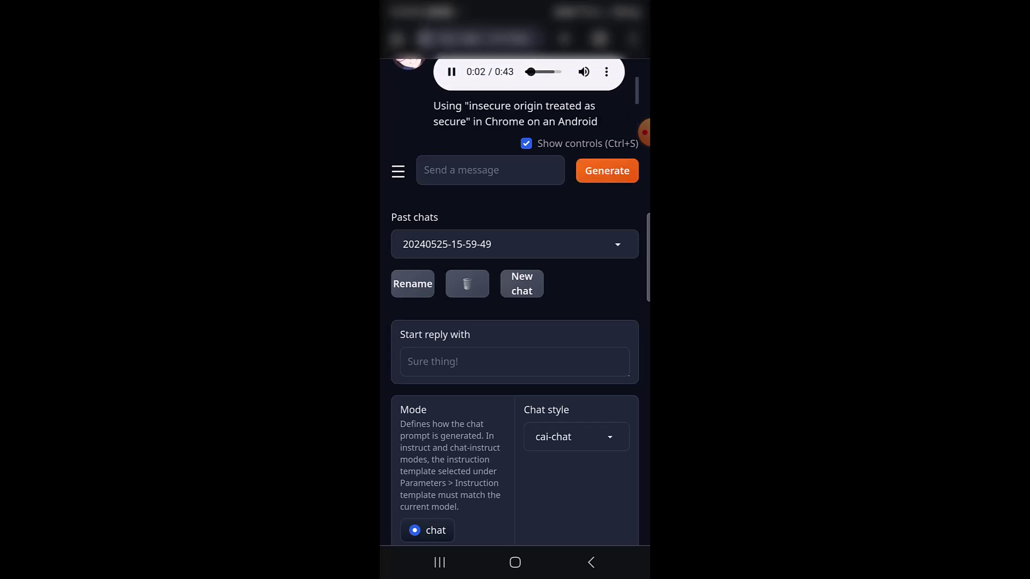
scroll(515, 322, up, 3)
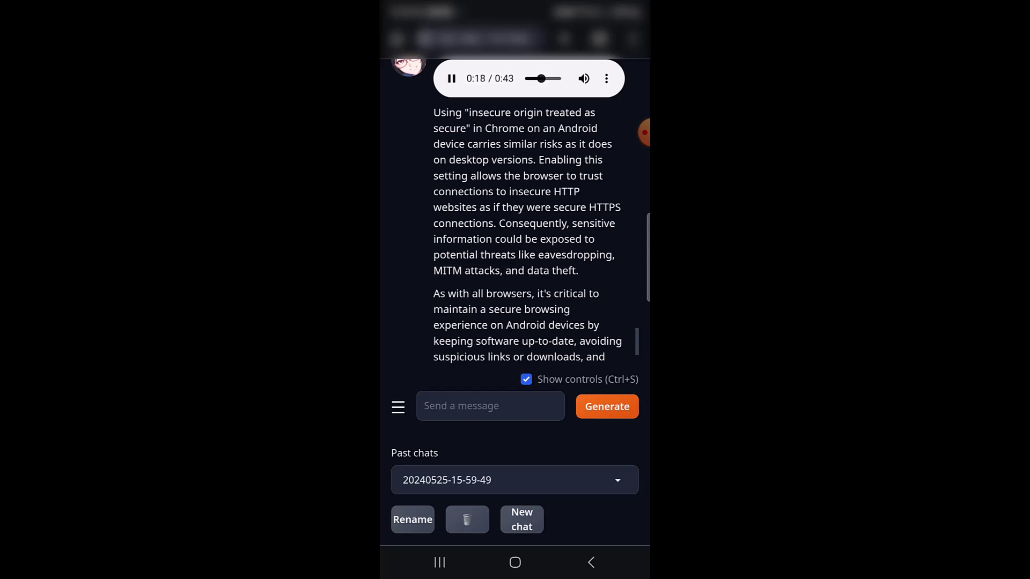
scroll(515, 242, down, 1)
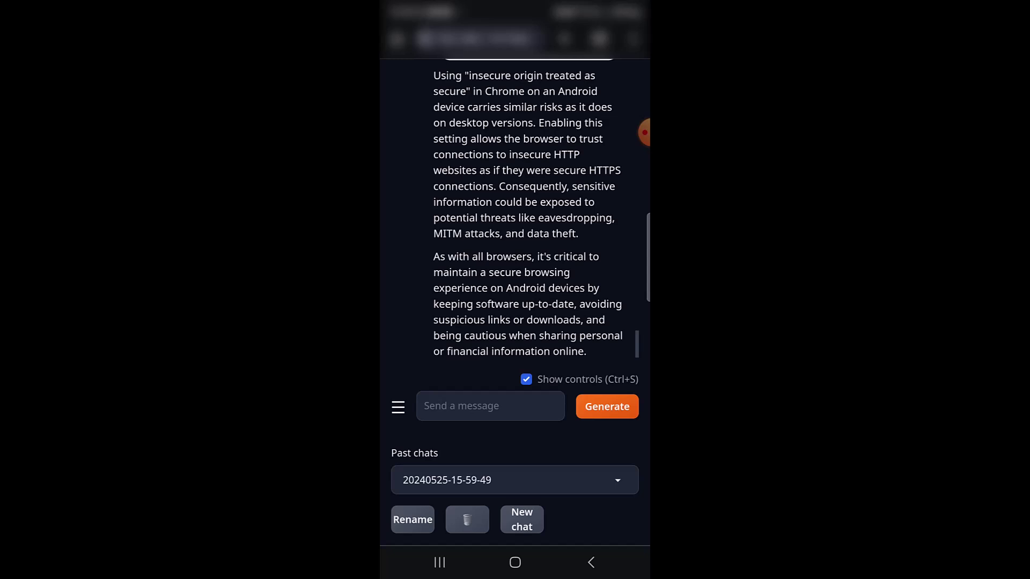
scroll(515, 242, down, 1)
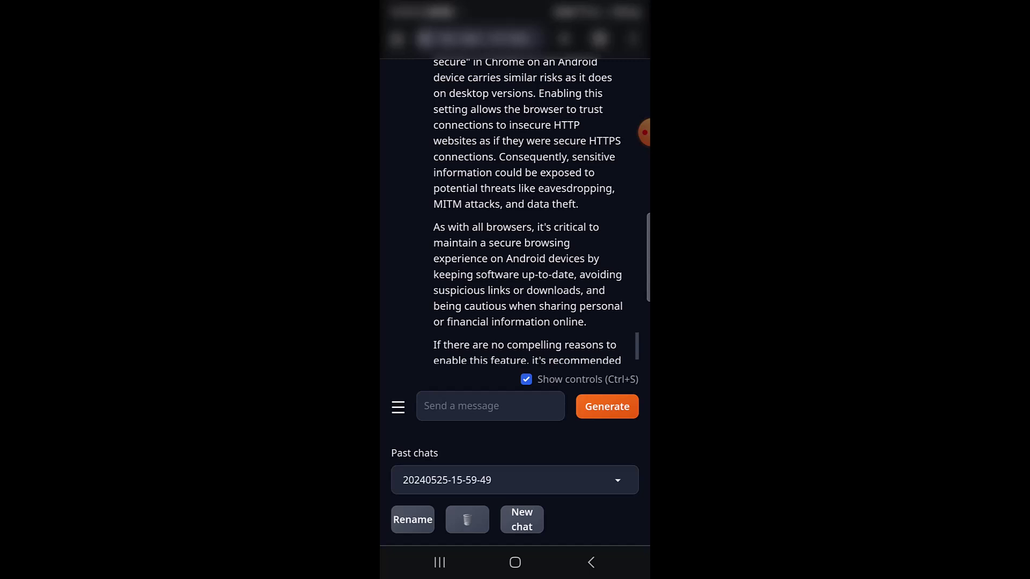
scroll(515, 241, down, 1)
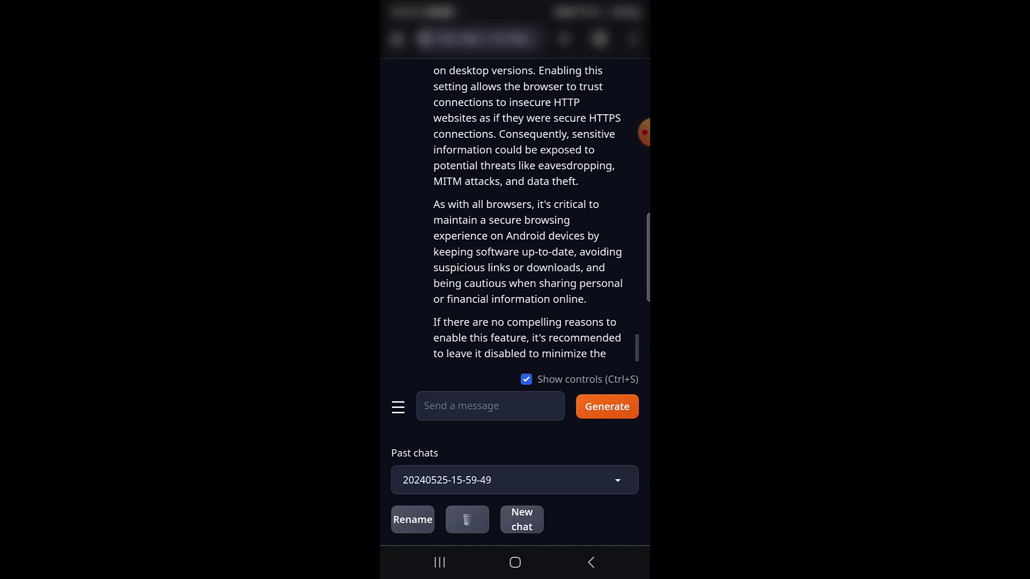
scroll(515, 242, down, 1)
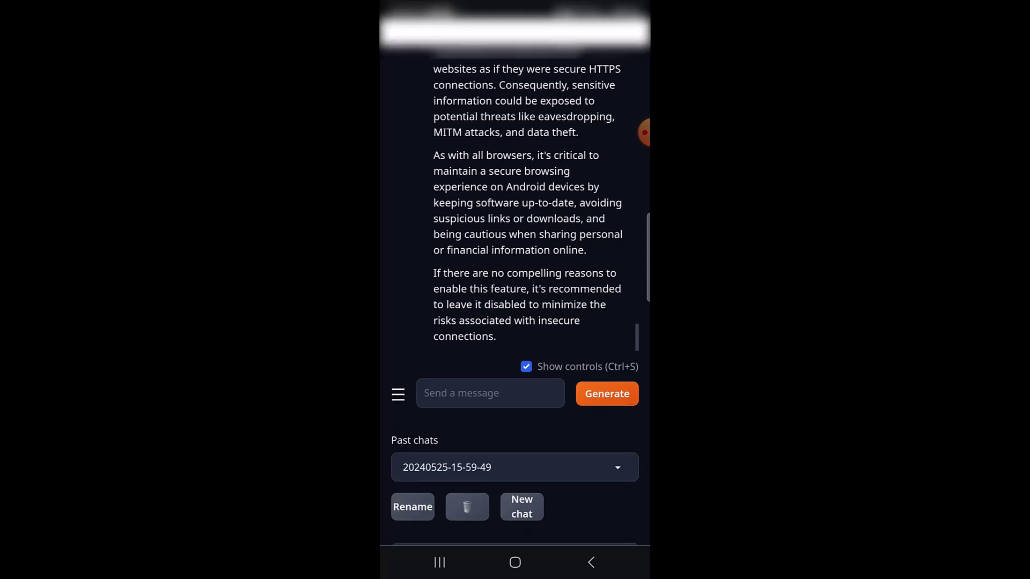
scroll(515, 242, up, 1)
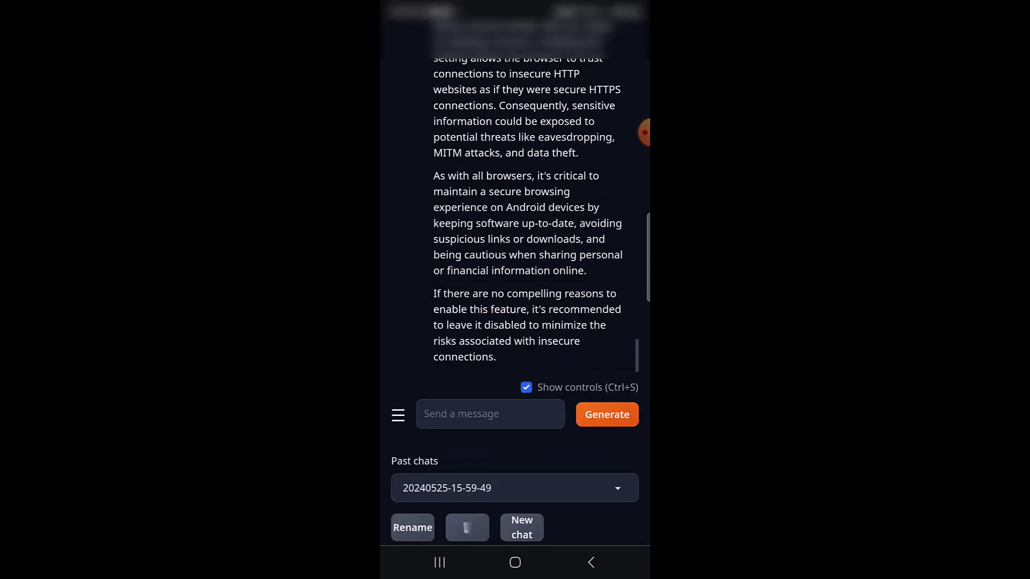
scroll(515, 289, down, 5)
scroll(516, 290, down, 5)
scroll(515, 290, down, 5)
scroll(515, 290, down, 3)
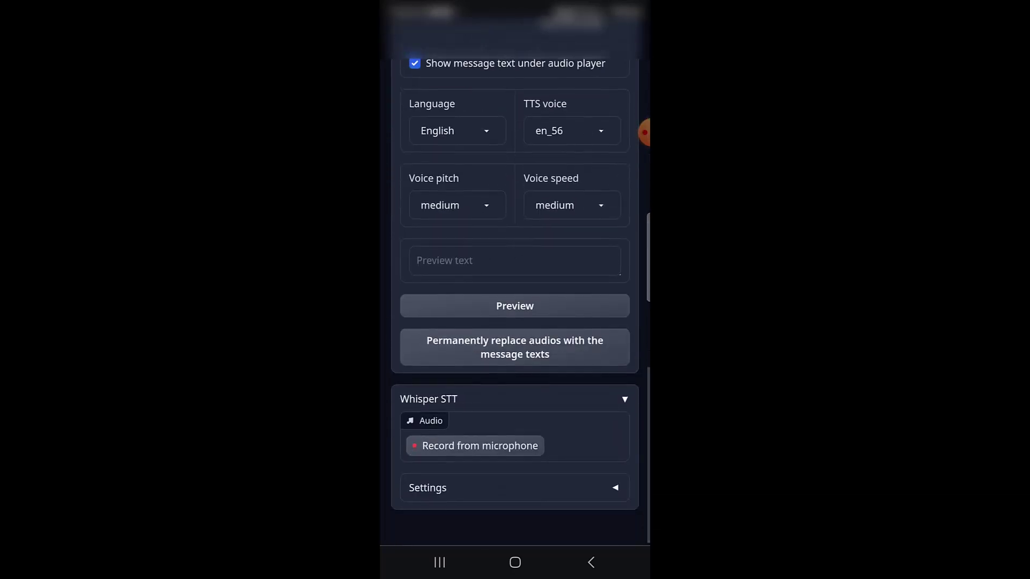
- Record and send the voice compliment "Wow, you're really smart!"
click(475, 446)
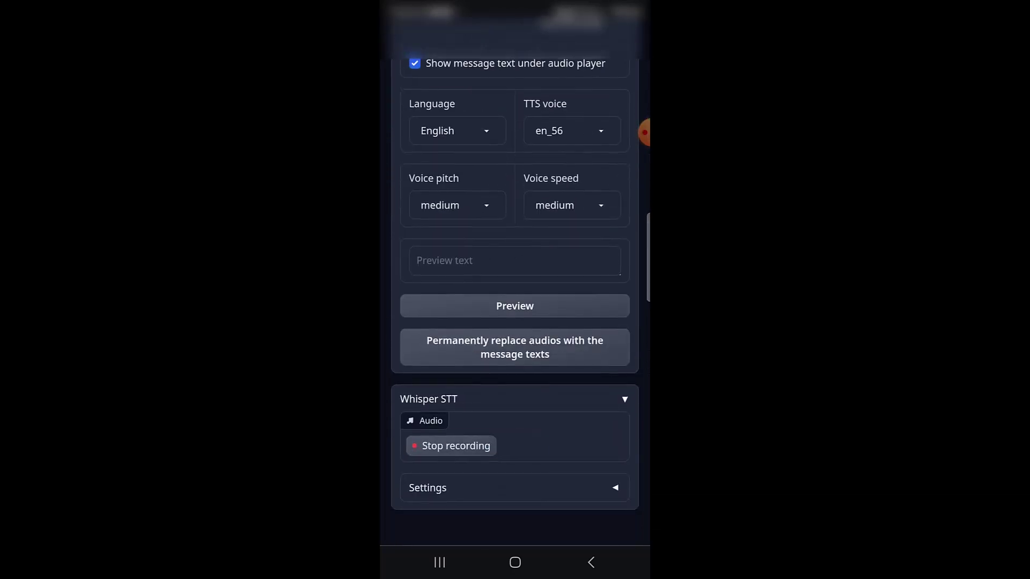
click(451, 447)
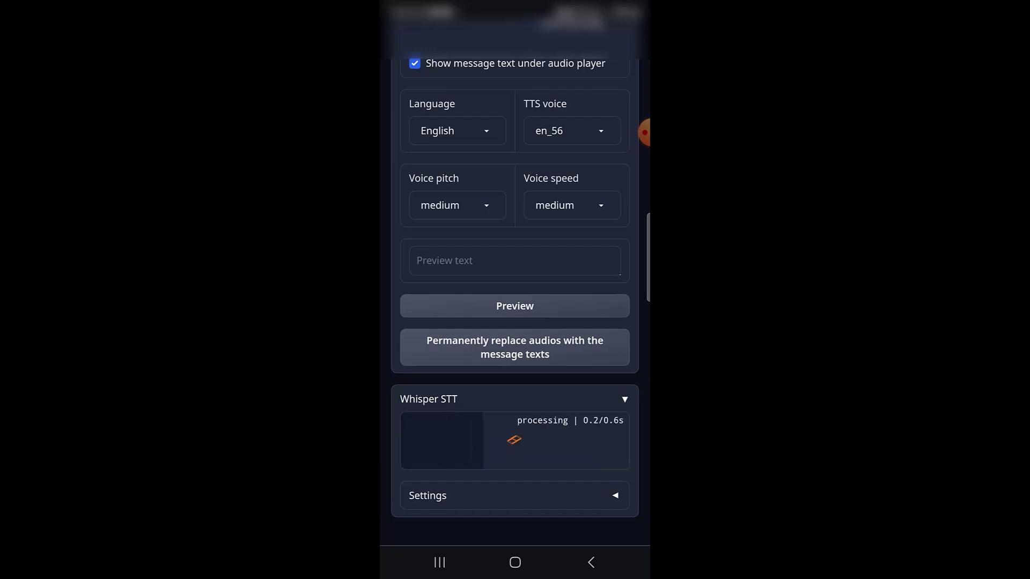
scroll(515, 322, up, 3)
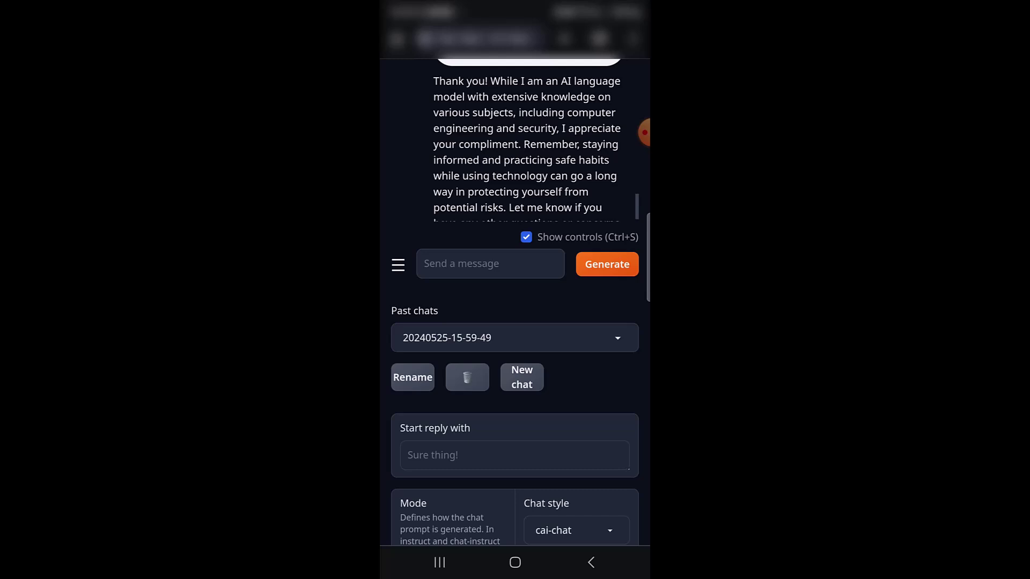
scroll(515, 322, up, 3)
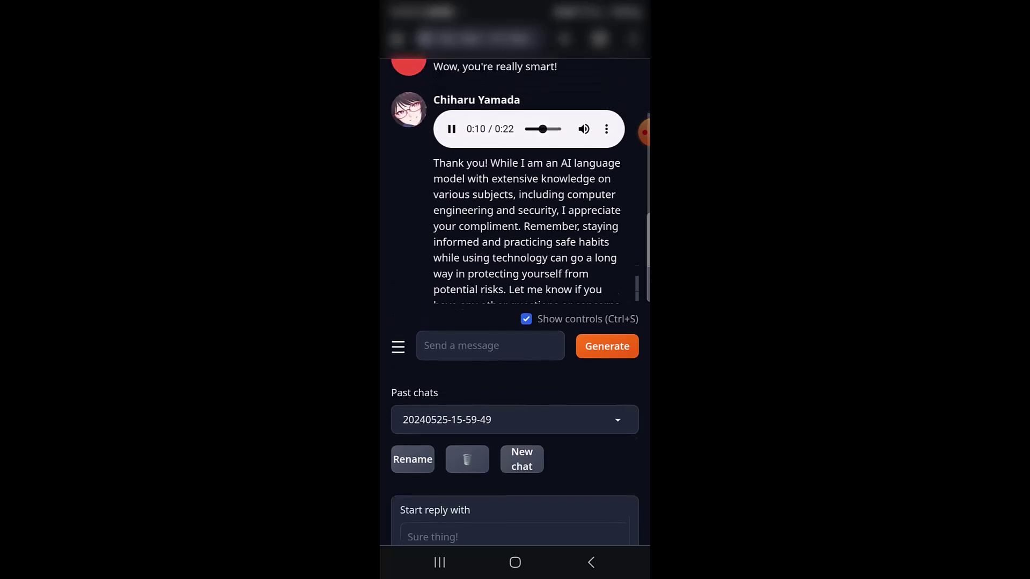
scroll(515, 241, down, 1)
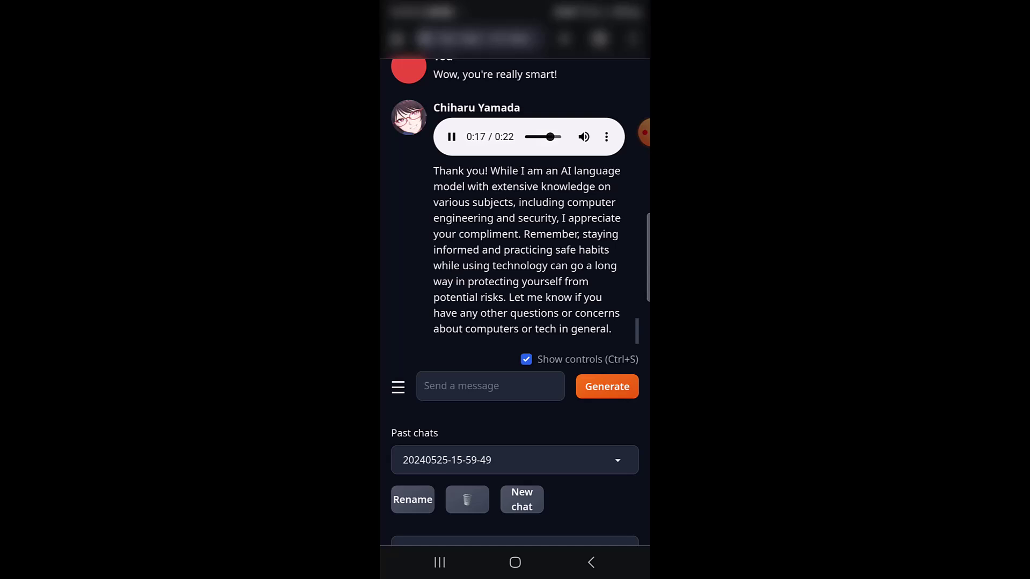
scroll(515, 242, down, 1)
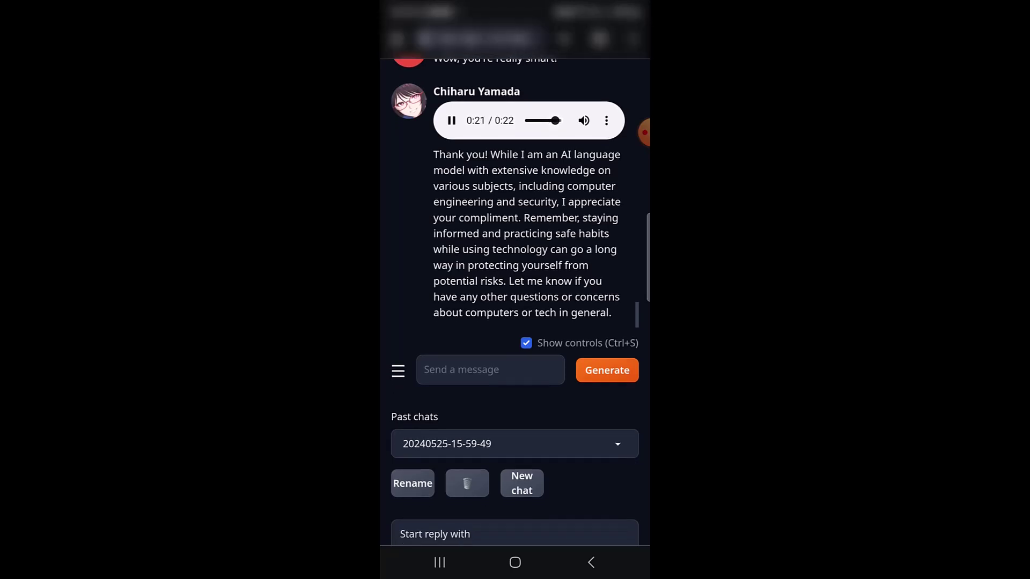
scroll(516, 321, down, 3)
scroll(515, 322, down, 5)
scroll(515, 322, down, 5)
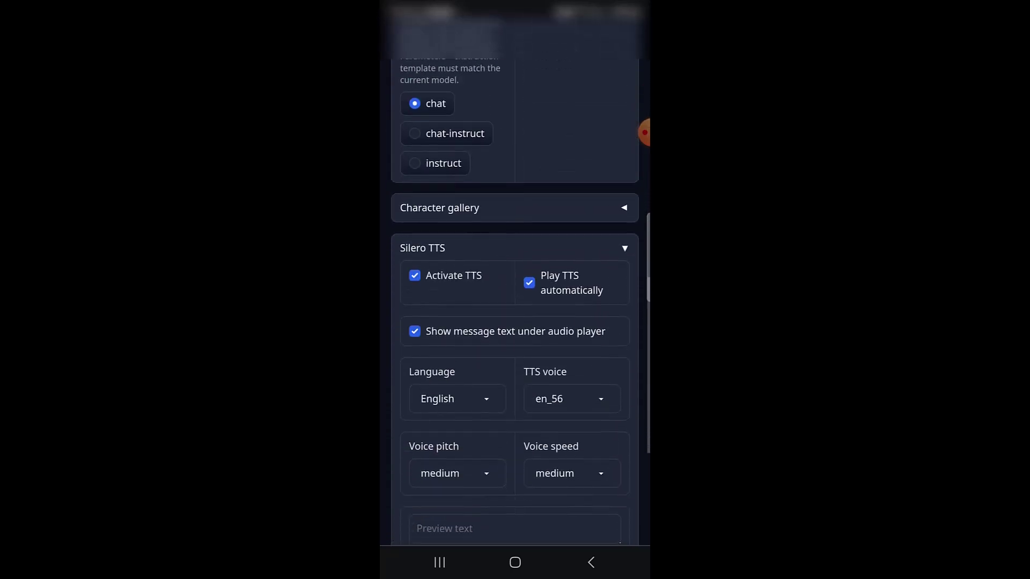
scroll(515, 322, down, 3)
scroll(516, 322, down, 3)
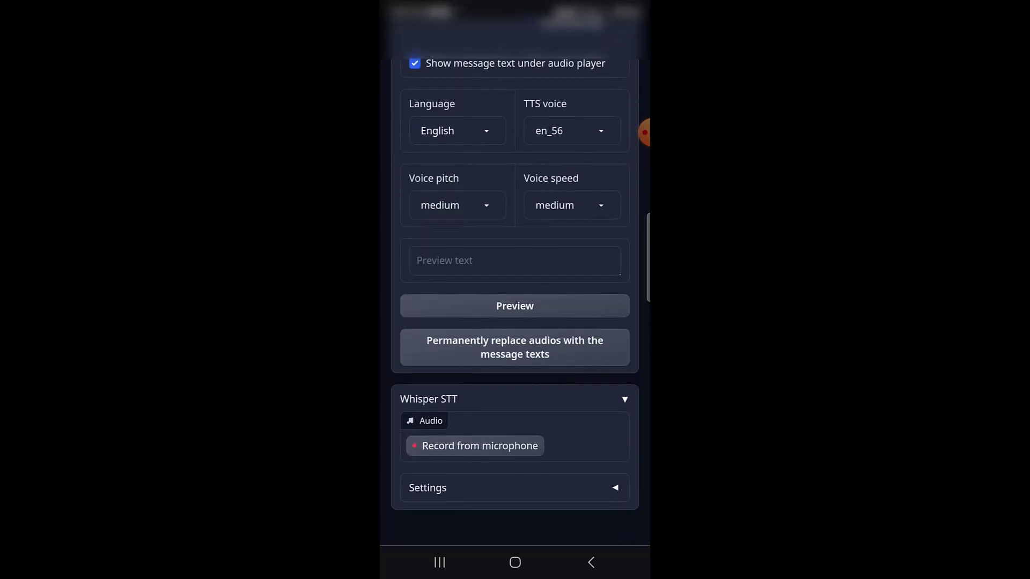
- Record and send a voice question about recording while playing audio on Android
click(476, 447)
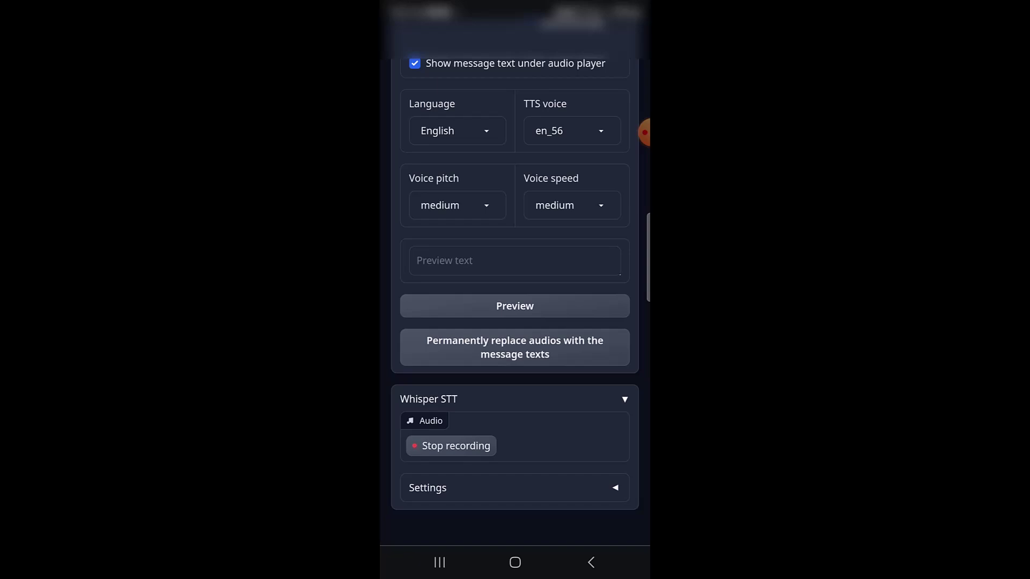
click(451, 446)
scroll(515, 321, up, 10)
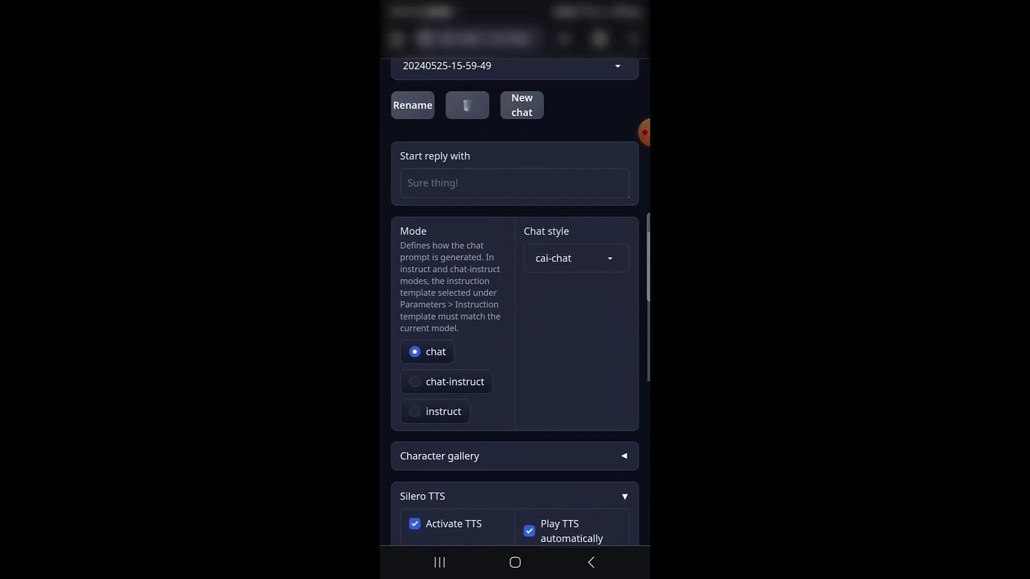
scroll(515, 322, up, 6)
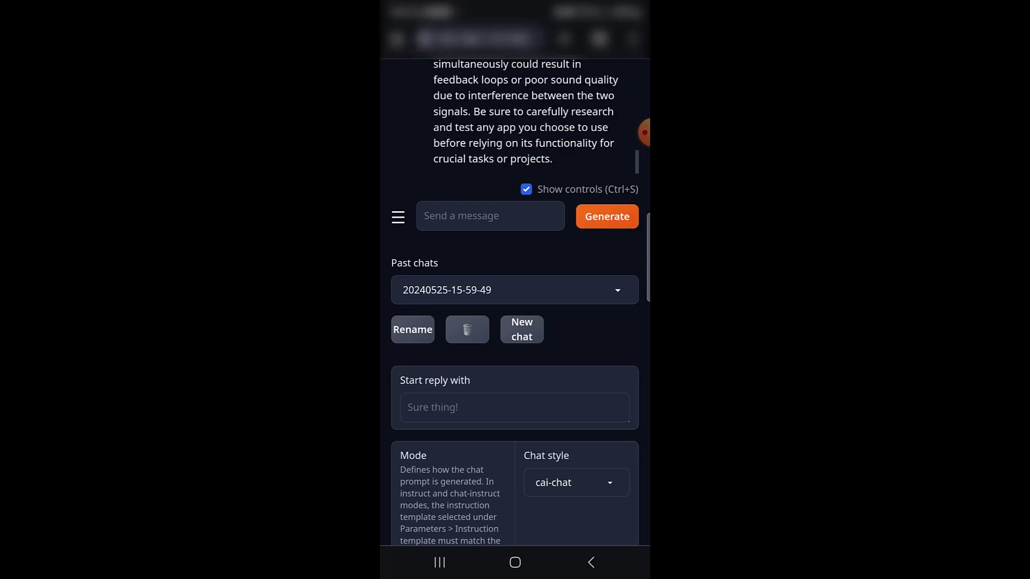
scroll(515, 322, up, 5)
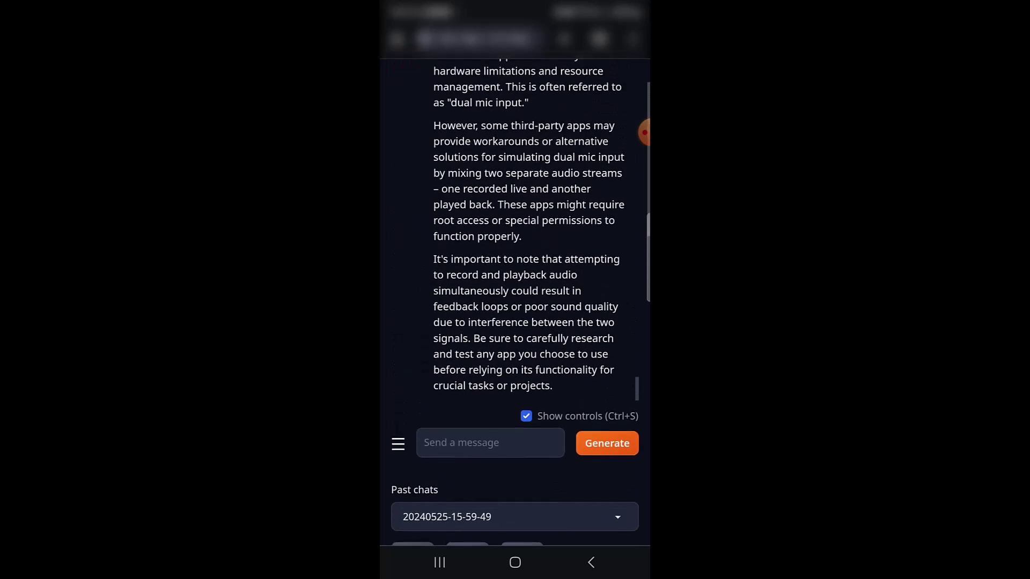
scroll(516, 322, up, 5)
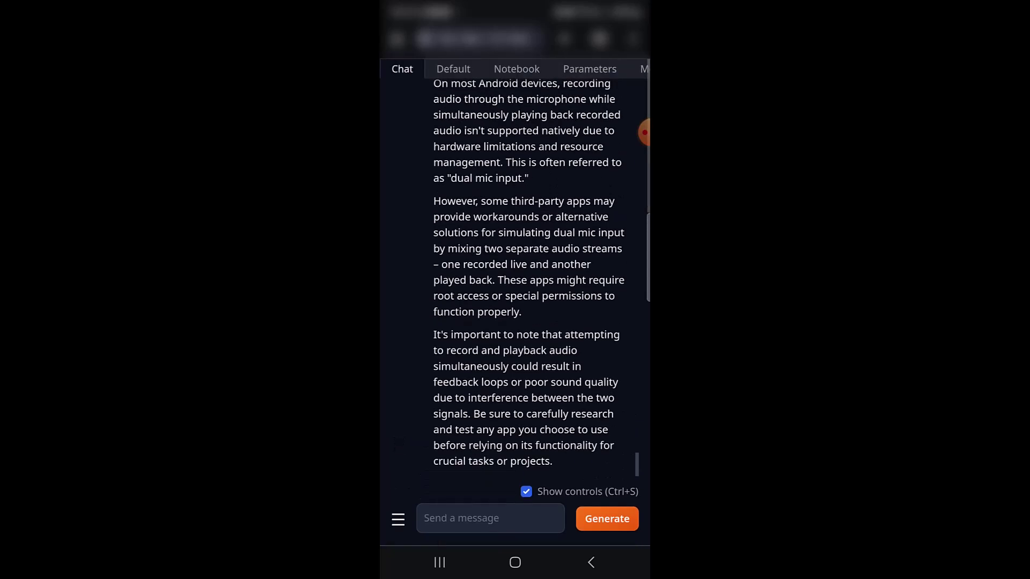
scroll(515, 322, down, 2)
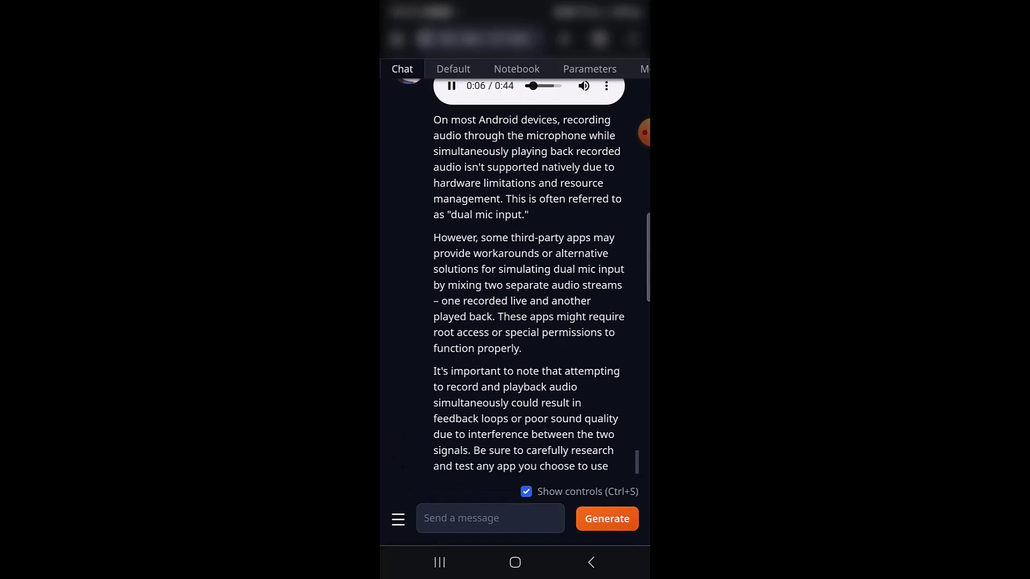
scroll(515, 323, down, 2)
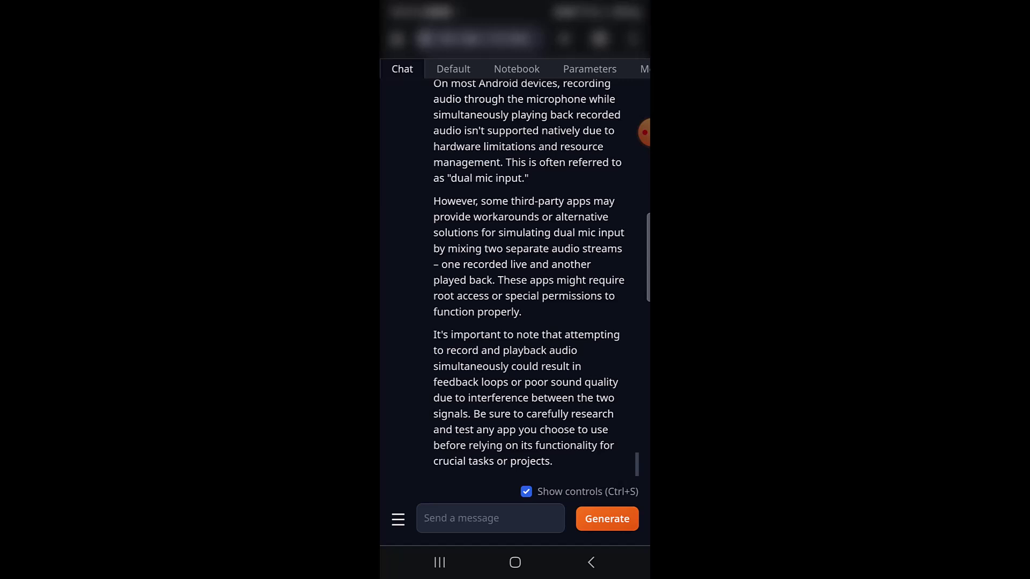
scroll(515, 290, down, 2)
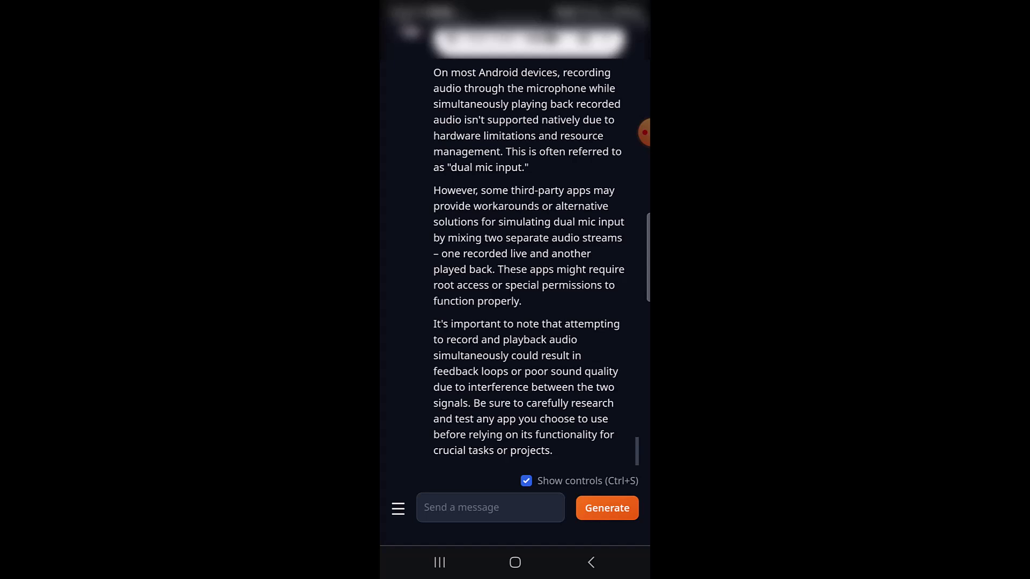
scroll(515, 281, down, 2)
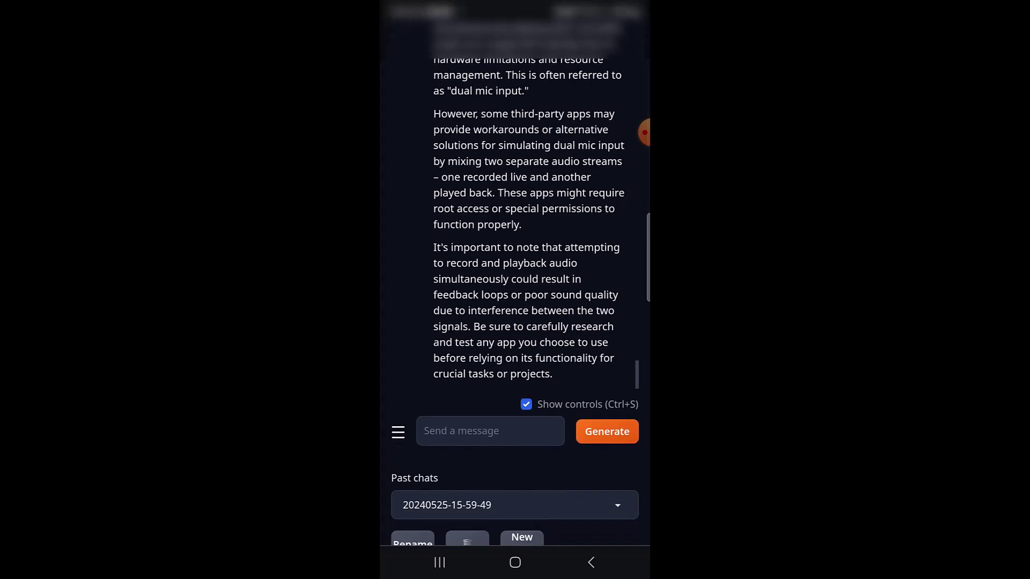